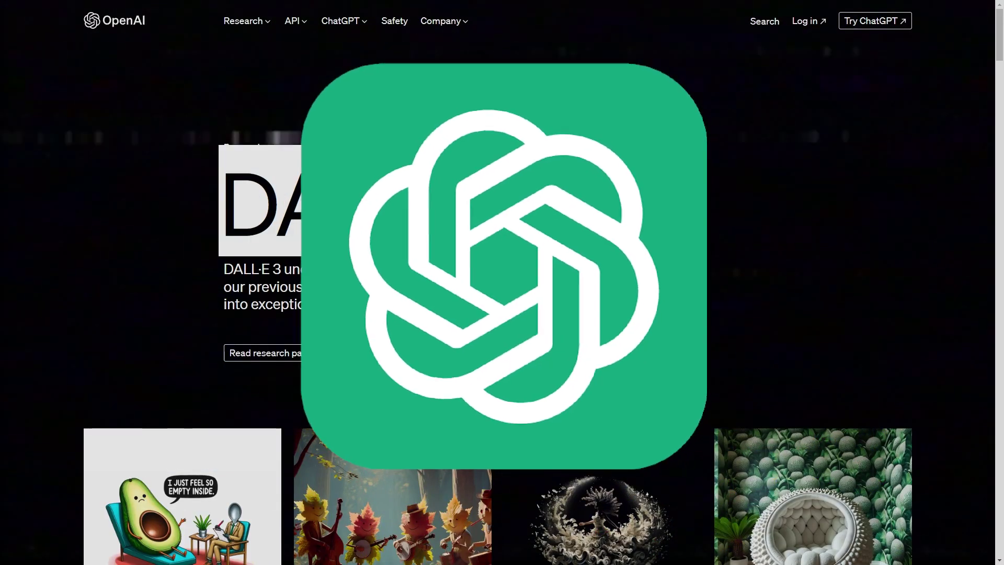
Scroll through the DALL·E 3 example images toward the About DALL·E 3 section.
{"action": "scroll", "coordinate": [595, 218], "scroll_direction": "down", "scroll_amount": 6}
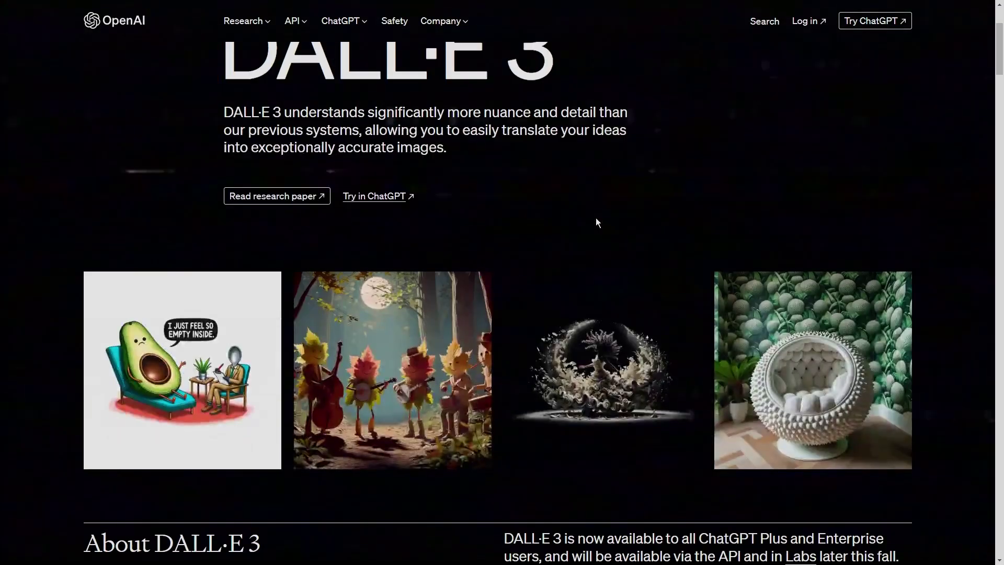
{"action": "scroll", "coordinate": [591, 215], "scroll_direction": "down", "scroll_amount": 6}
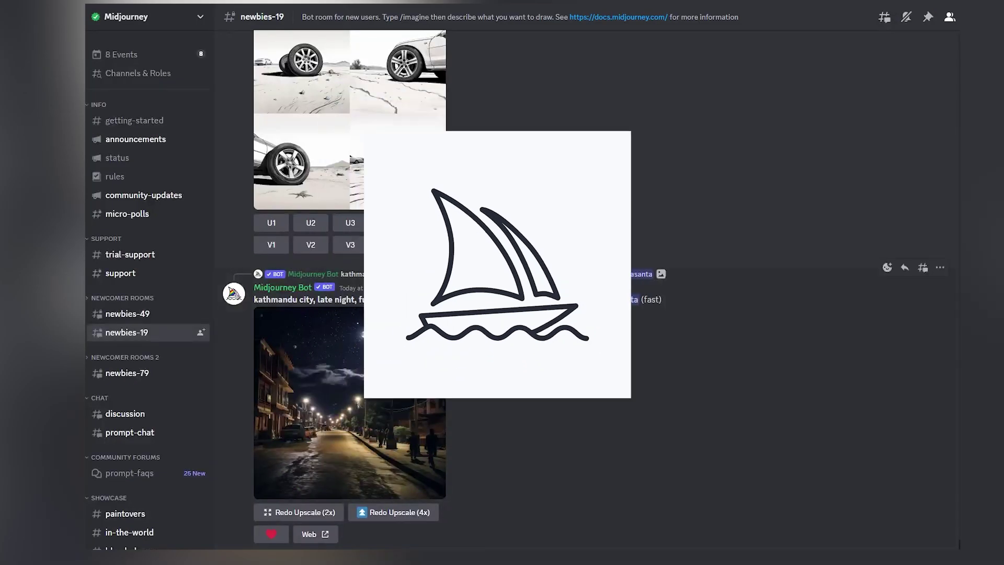
{"action": "scroll", "coordinate": [447, 368], "scroll_direction": "up", "scroll_amount": 5}
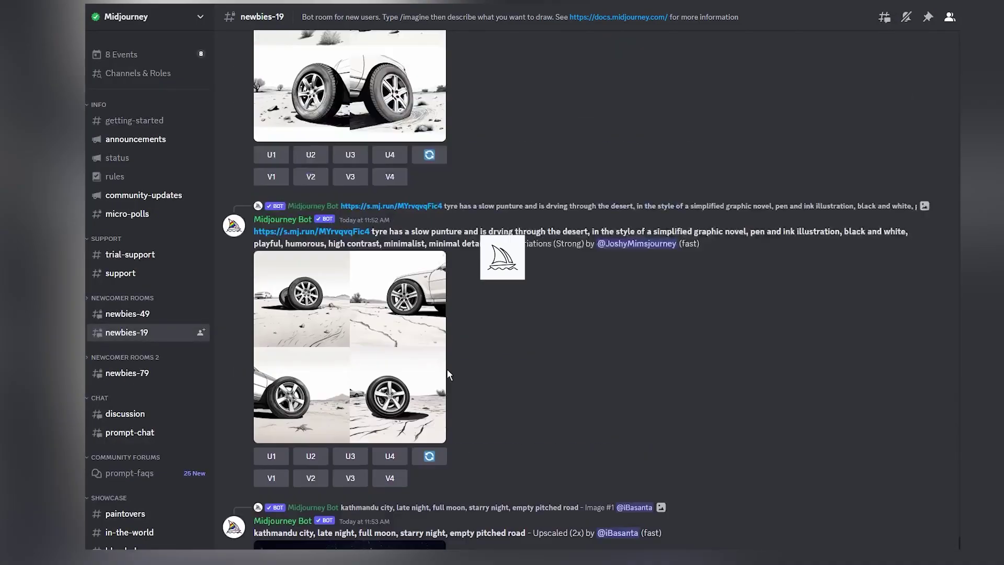
{"action": "scroll", "coordinate": [445, 361], "scroll_direction": "up", "scroll_amount": 10}
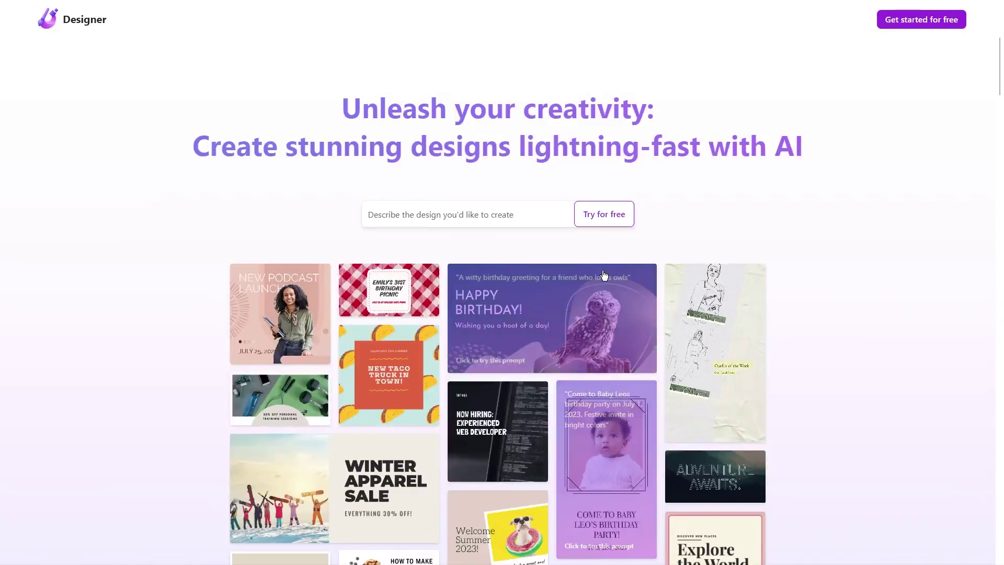
Scroll the Microsoft Designer landing page past the template grid to its feature sections.
{"action": "scroll", "coordinate": [604, 275], "scroll_direction": "down", "scroll_amount": 15}
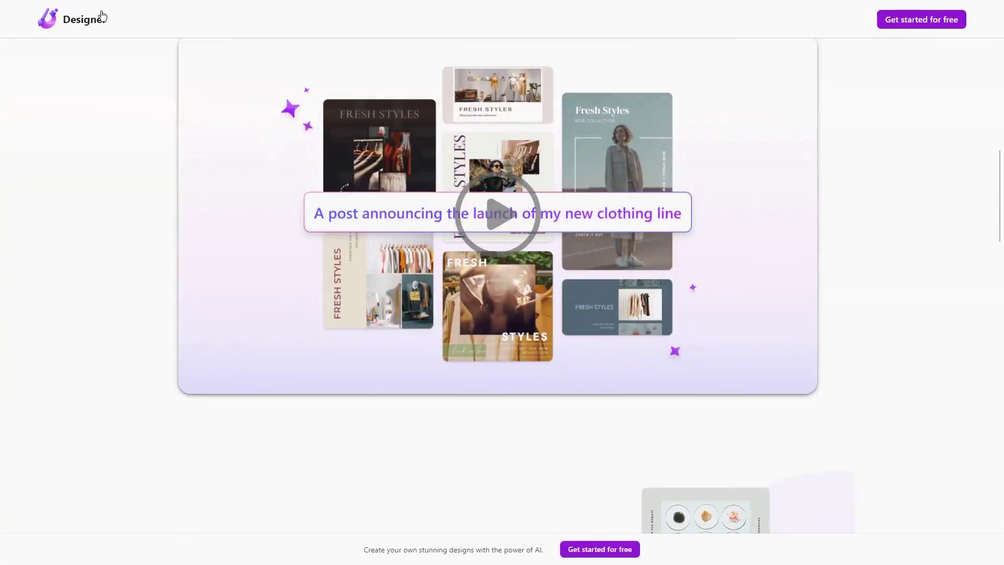
{"action": "scroll", "coordinate": [465, 262], "scroll_direction": "down", "scroll_amount": 20}
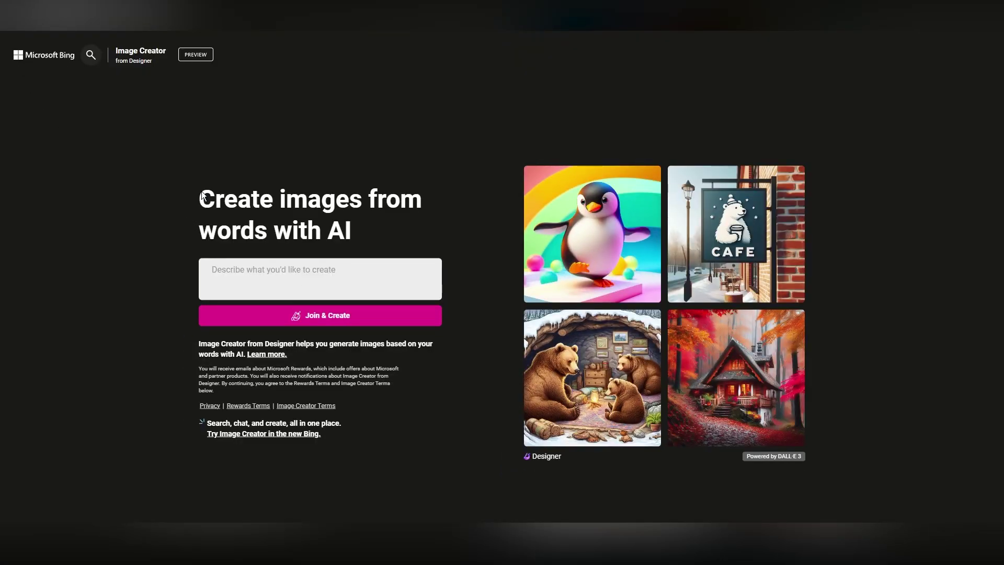
Select the 'New Year New Me' Christmas logo prompt and view the second generated logo full size.
{"action": "left_click", "coordinate": [373, 232]}
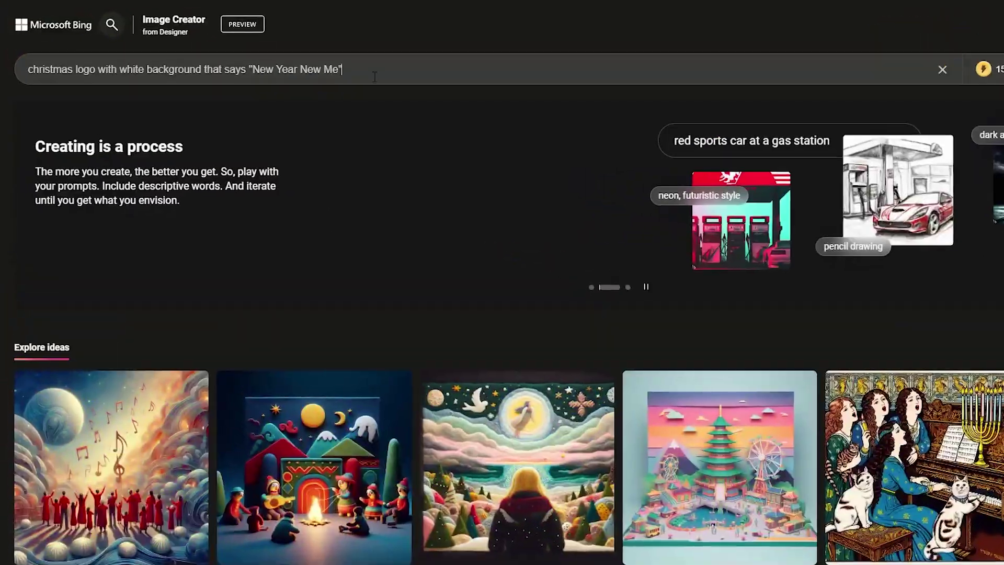
{"action": "left_click_drag", "start_coordinate": [374, 76], "coordinate": [16, 69]}
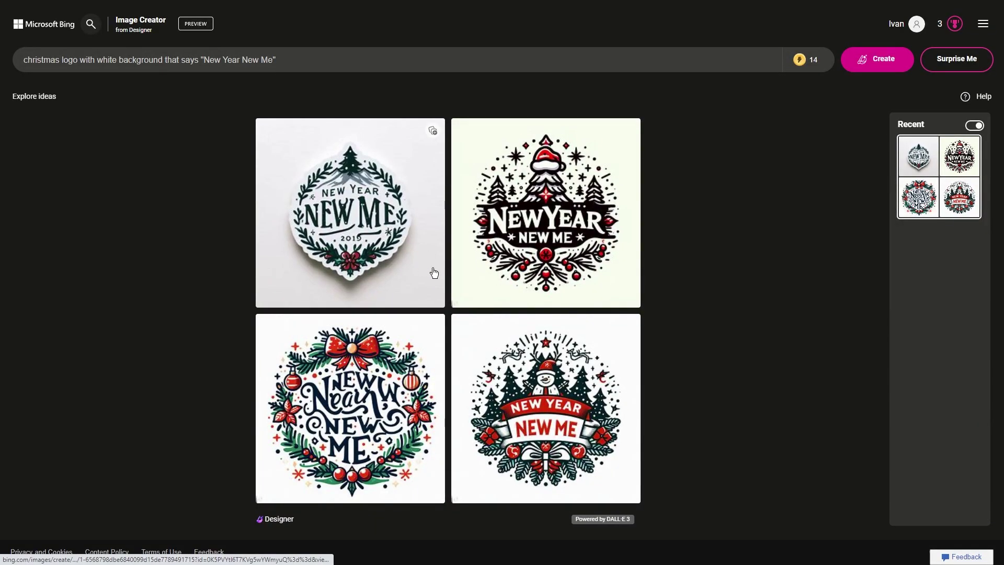
{"action": "left_click", "coordinate": [520, 265]}
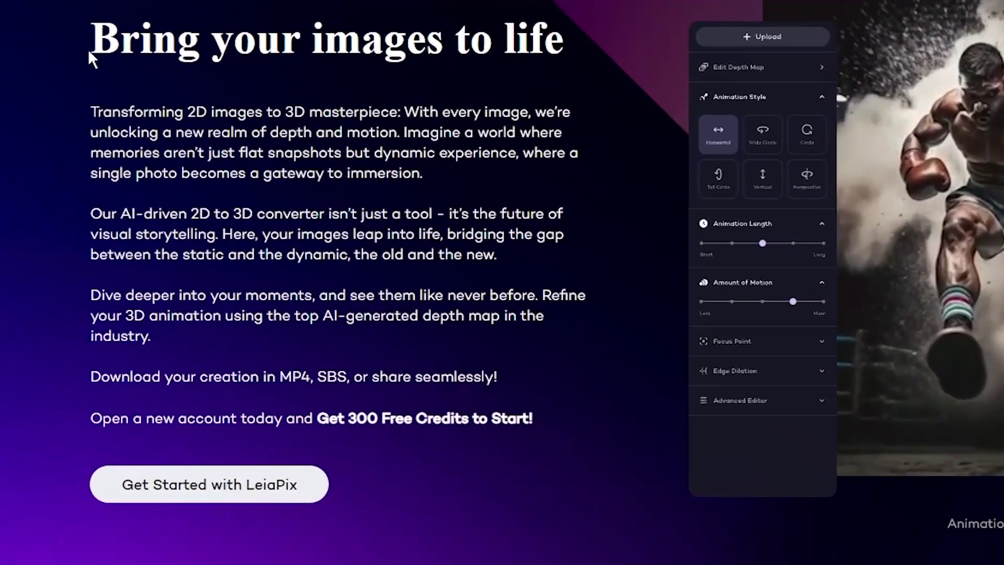
Load the archer image in LeiaPix, shrink the depth-map brush slightly, and preview in full colour.
{"action": "left_click_drag", "start_coordinate": [90, 31], "coordinate": [528, 421]}
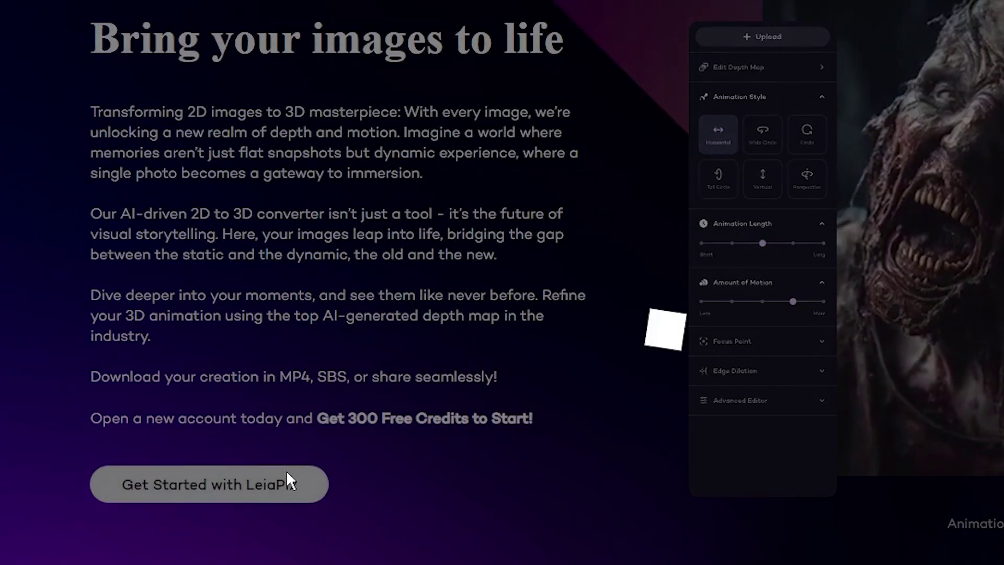
{"action": "left_click", "coordinate": [286, 473]}
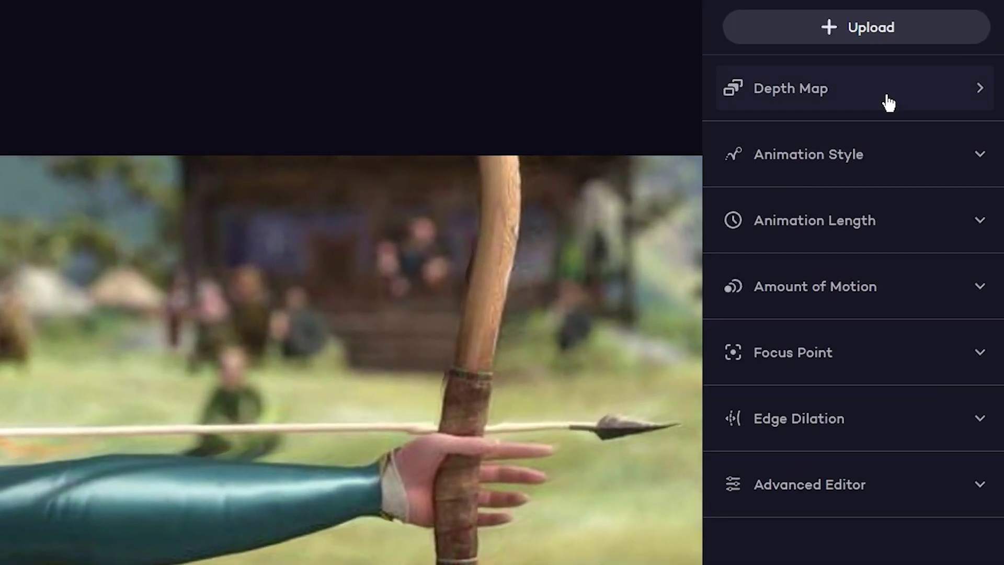
{"action": "left_click", "coordinate": [888, 101]}
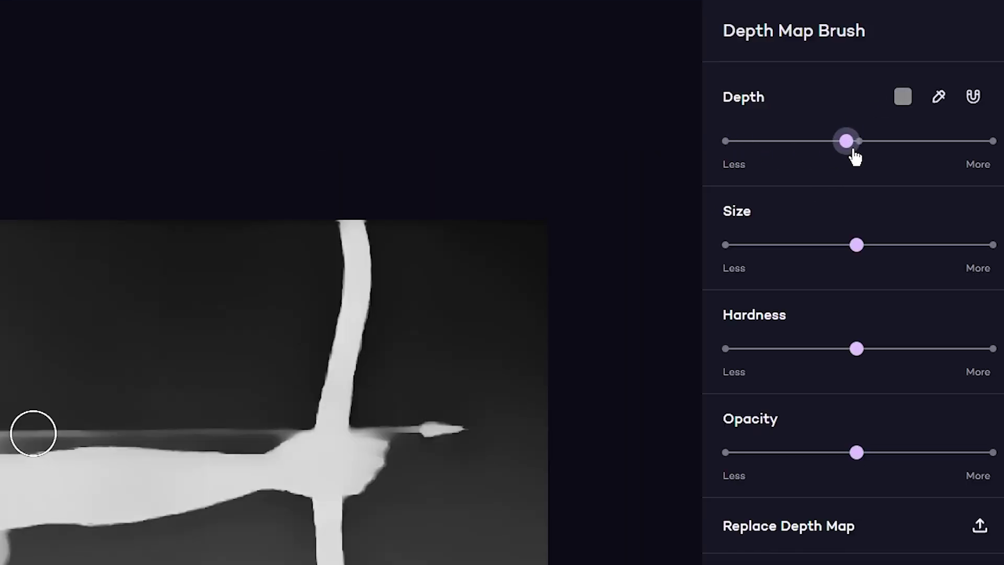
{"action": "left_click_drag", "start_coordinate": [859, 245], "coordinate": [847, 245]}
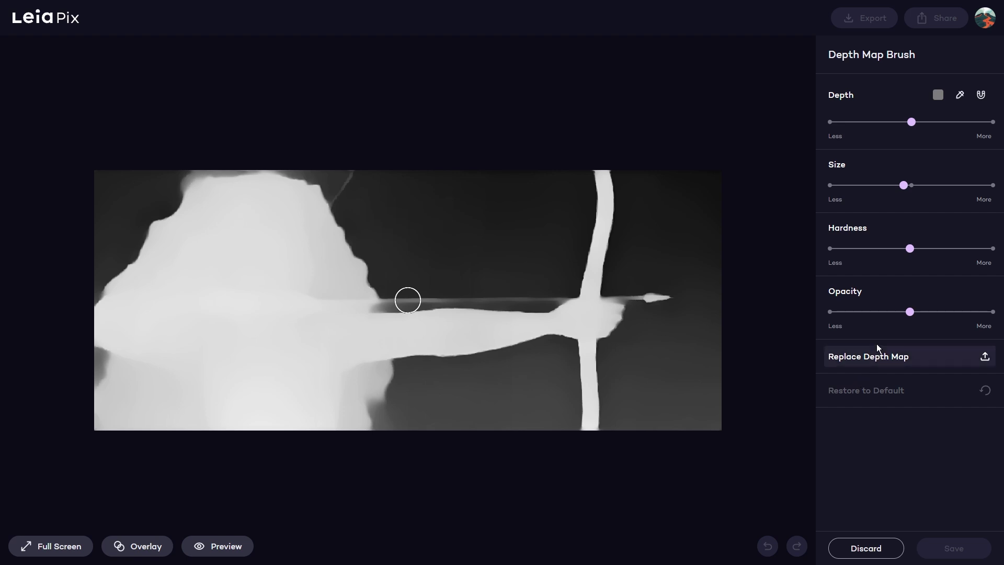
{"action": "left_click", "coordinate": [231, 547]}
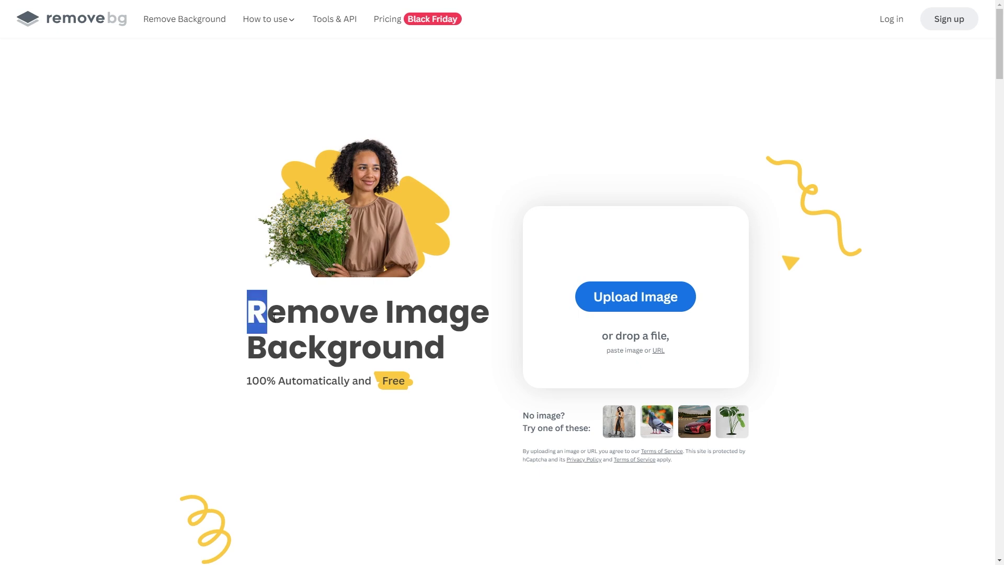
Highlight and then deselect the remove.bg title text beside the background-free archer image.
{"action": "left_click_drag", "start_coordinate": [452, 370], "coordinate": [463, 375]}
{"action": "left_click", "coordinate": [466, 363]}
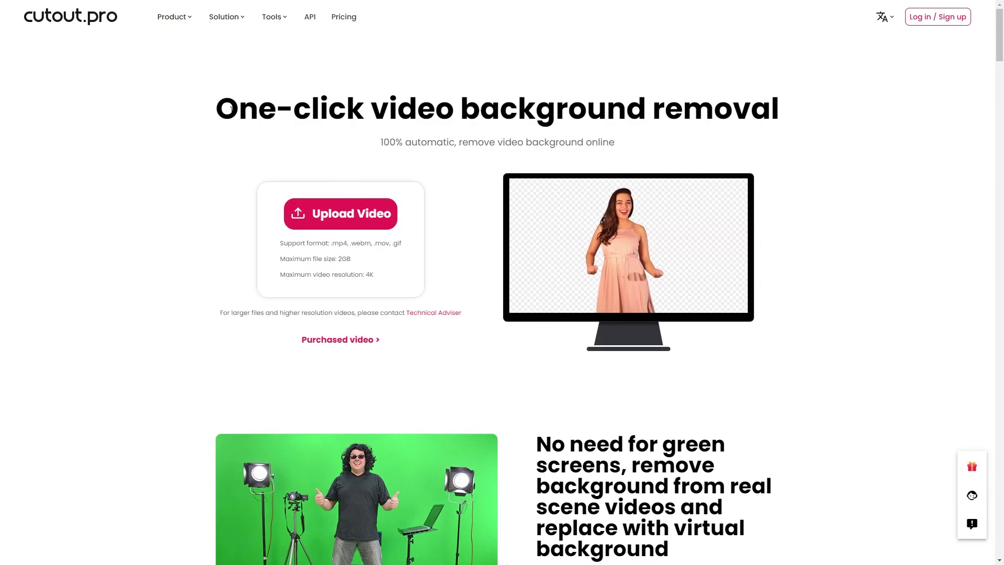
{"action": "left_click", "coordinate": [661, 143]}
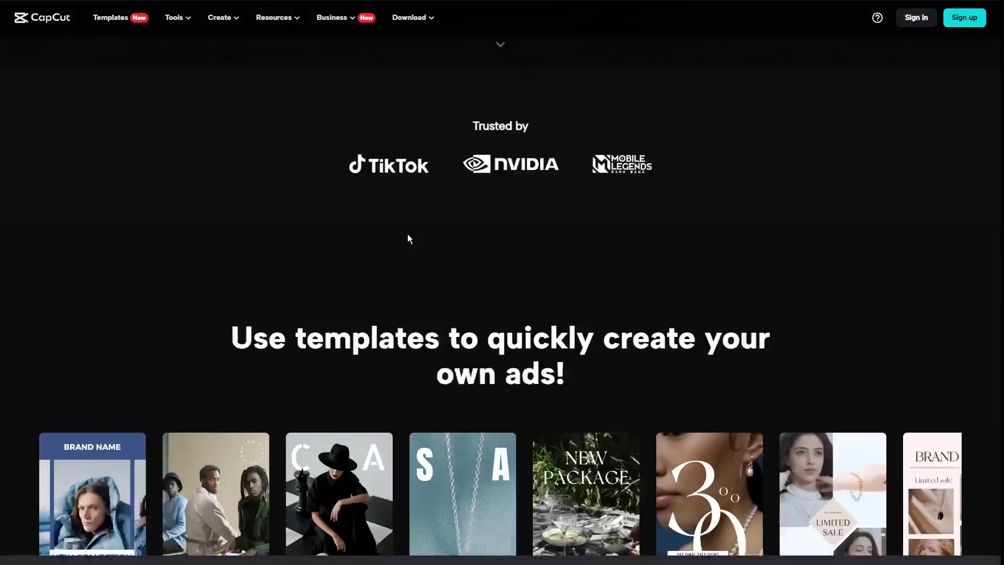
Browse the CapCut homepage, open Magic tools, and scroll down to the For images tools.
{"action": "scroll", "coordinate": [455, 263], "scroll_direction": "down", "scroll_amount": 20}
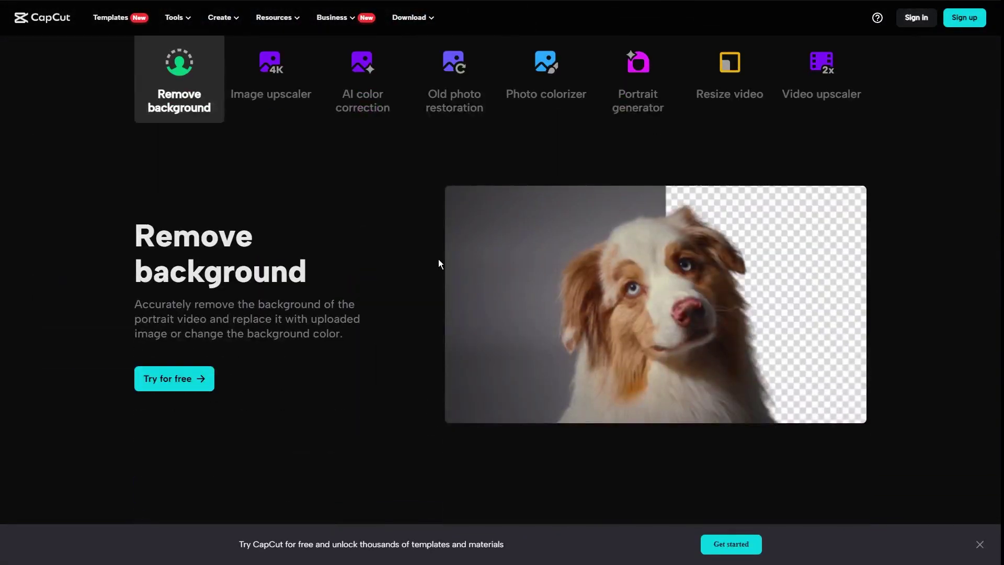
{"action": "scroll", "coordinate": [419, 267], "scroll_direction": "down", "scroll_amount": 20}
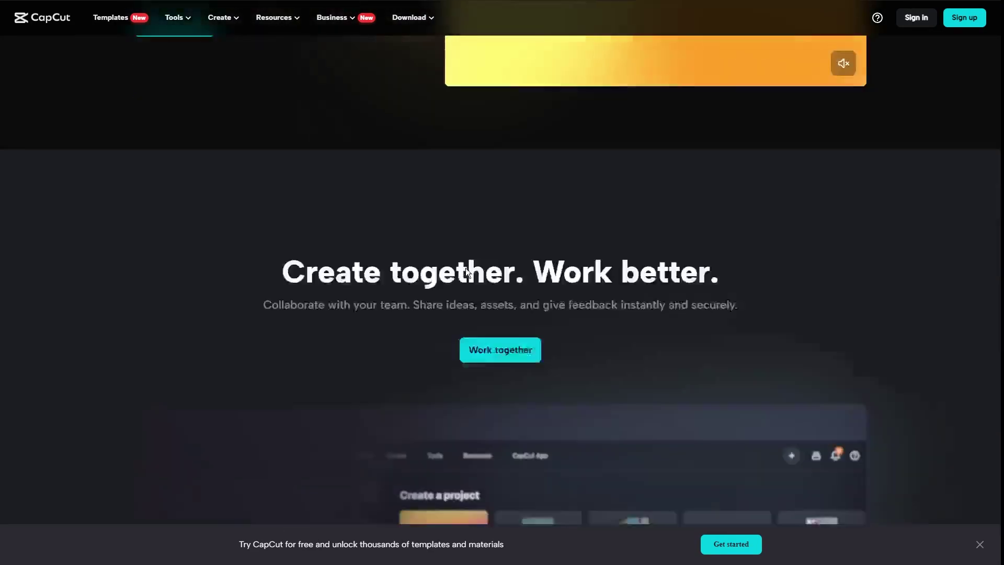
{"action": "scroll", "coordinate": [522, 257], "scroll_direction": "up", "scroll_amount": 5}
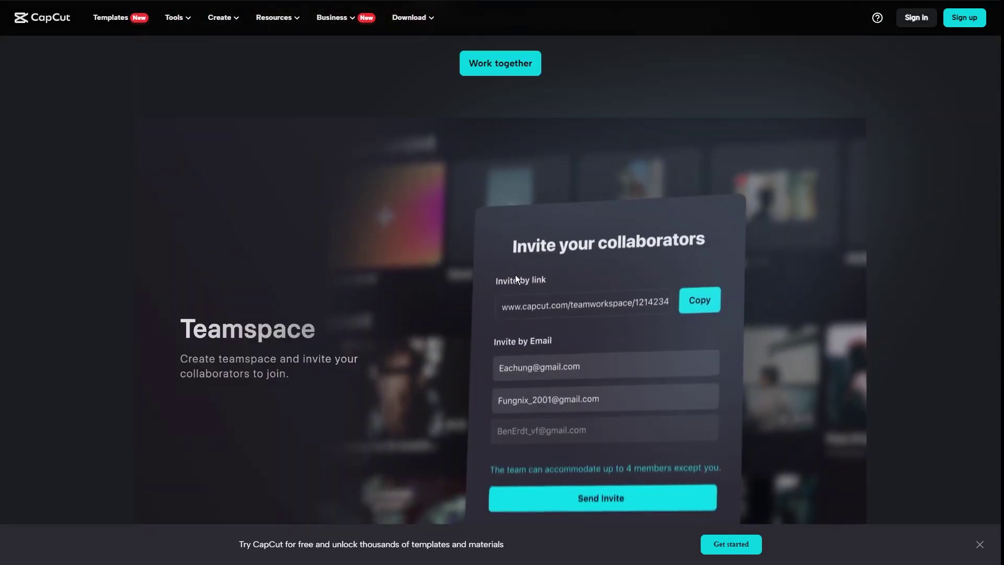
{"action": "scroll", "coordinate": [506, 285], "scroll_direction": "down", "scroll_amount": 3}
{"action": "scroll", "coordinate": [505, 301], "scroll_direction": "down", "scroll_amount": 10}
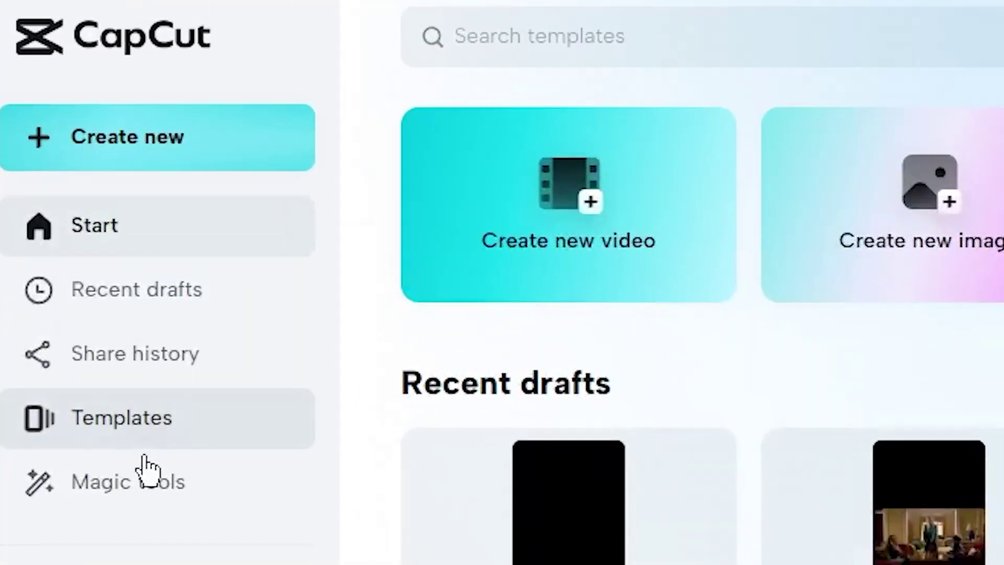
{"action": "left_click", "coordinate": [48, 171]}
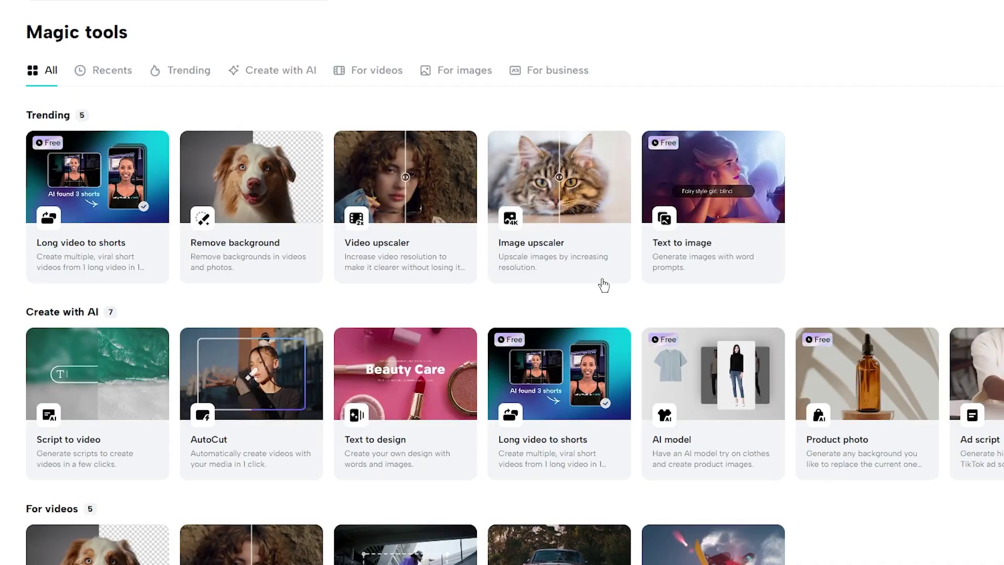
{"action": "scroll", "coordinate": [590, 349], "scroll_direction": "down", "scroll_amount": 1}
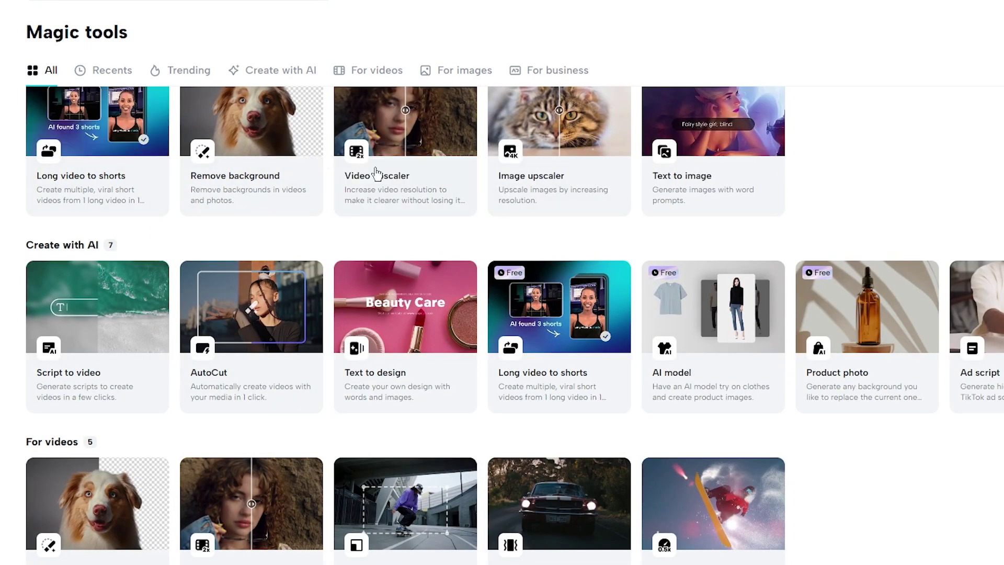
{"action": "scroll", "coordinate": [506, 483], "scroll_direction": "down", "scroll_amount": 7}
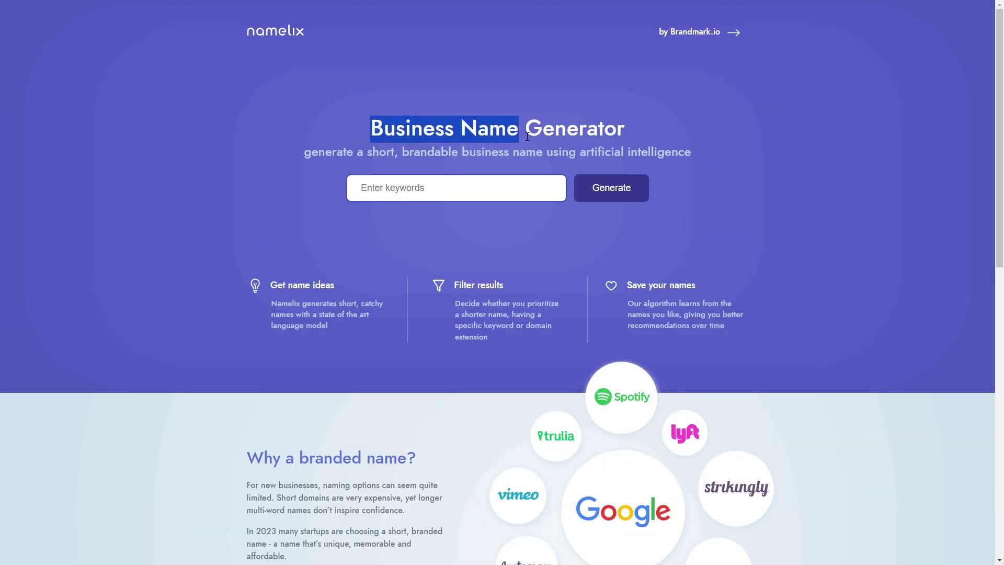
Generate Namelix business names from the keywords 'ai newsletter' with Medium randomness.
{"action": "left_click_drag", "start_coordinate": [527, 136], "coordinate": [700, 187]}
{"action": "scroll", "coordinate": [700, 187], "scroll_direction": "down", "scroll_amount": 15}
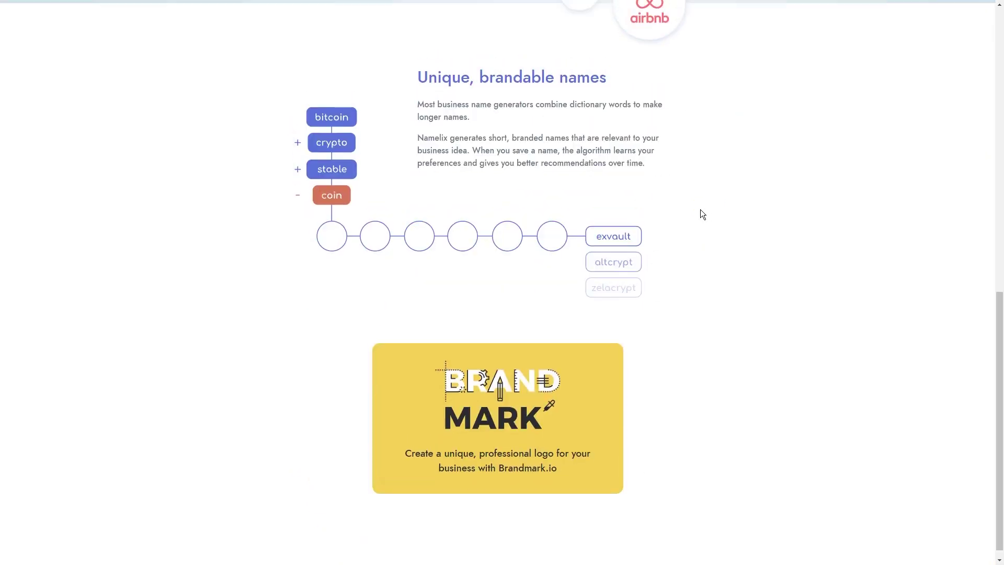
{"action": "scroll", "coordinate": [703, 215], "scroll_direction": "up", "scroll_amount": 15}
{"action": "left_click", "coordinate": [445, 186]}
{"action": "type", "text": "ai newsletter"}
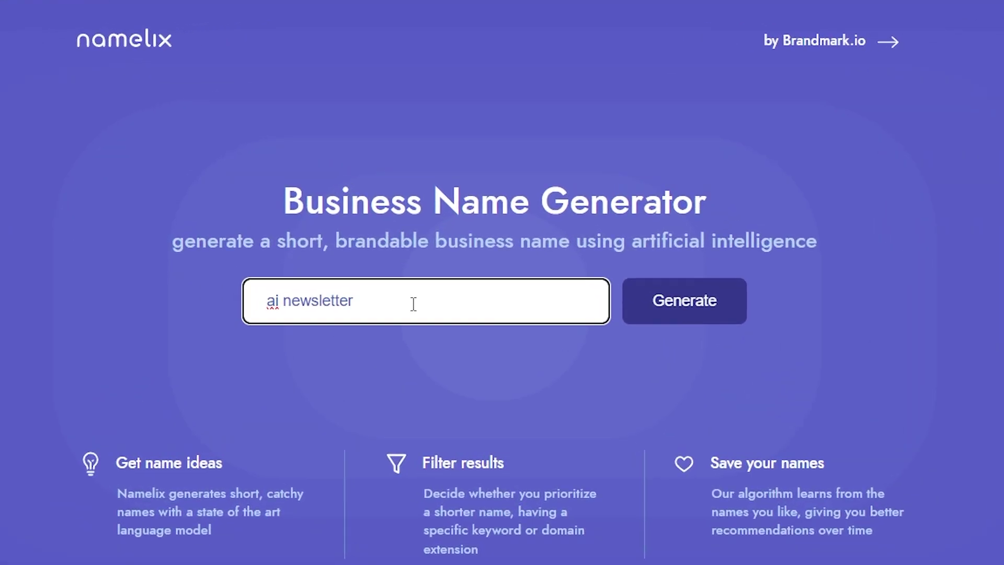
{"action": "left_click_drag", "start_coordinate": [413, 303], "coordinate": [205, 302]}
{"action": "left_click", "coordinate": [677, 301]}
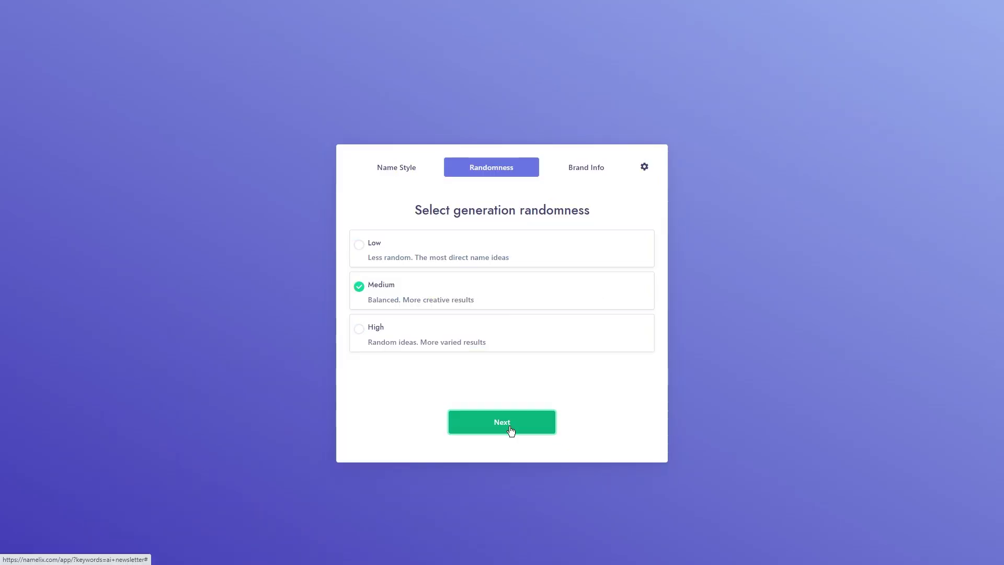
{"action": "left_click", "coordinate": [511, 430]}
{"action": "left_click", "coordinate": [511, 429]}
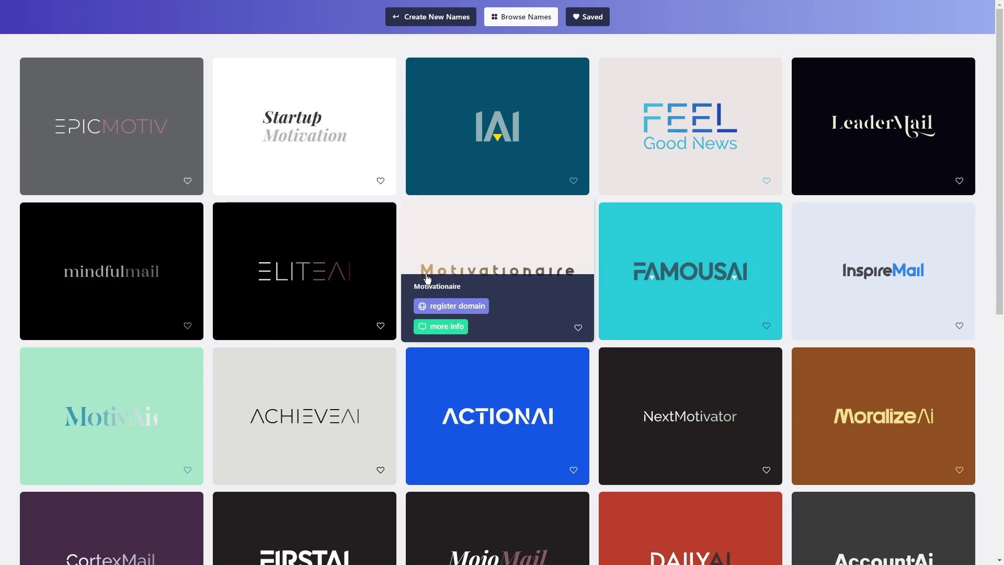
Check EpicMotiv's domain availability on Namecheap, showing epicmotiv.com taken and priced alternatives.
{"action": "scroll", "coordinate": [560, 291], "scroll_direction": "down", "scroll_amount": 8}
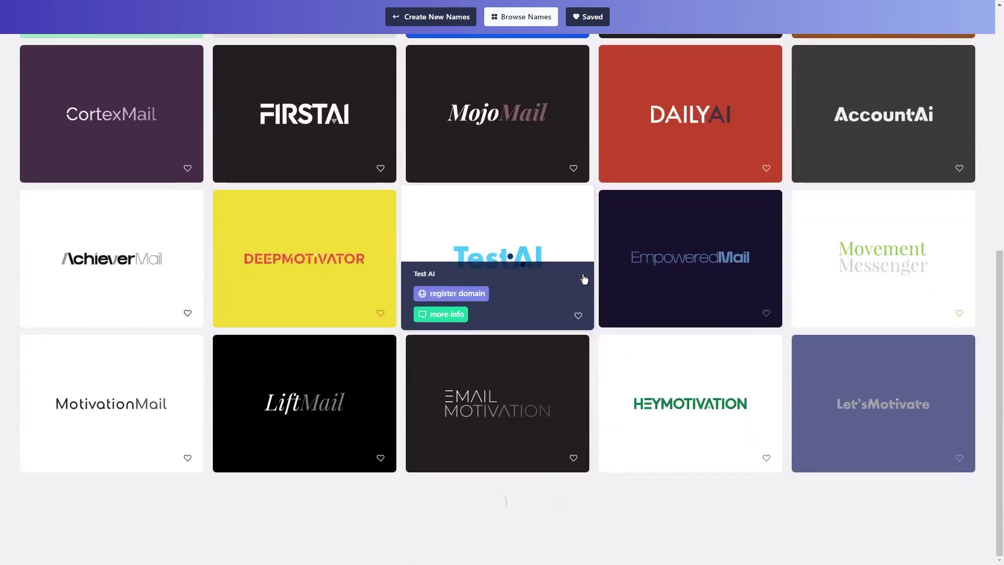
{"action": "scroll", "coordinate": [580, 280], "scroll_direction": "up", "scroll_amount": 8}
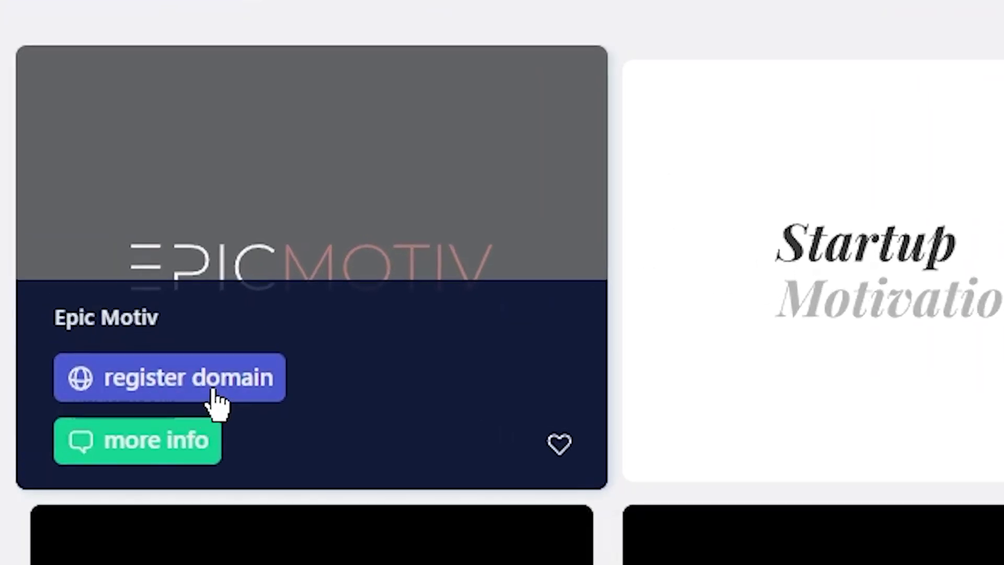
{"action": "left_click", "coordinate": [92, 166]}
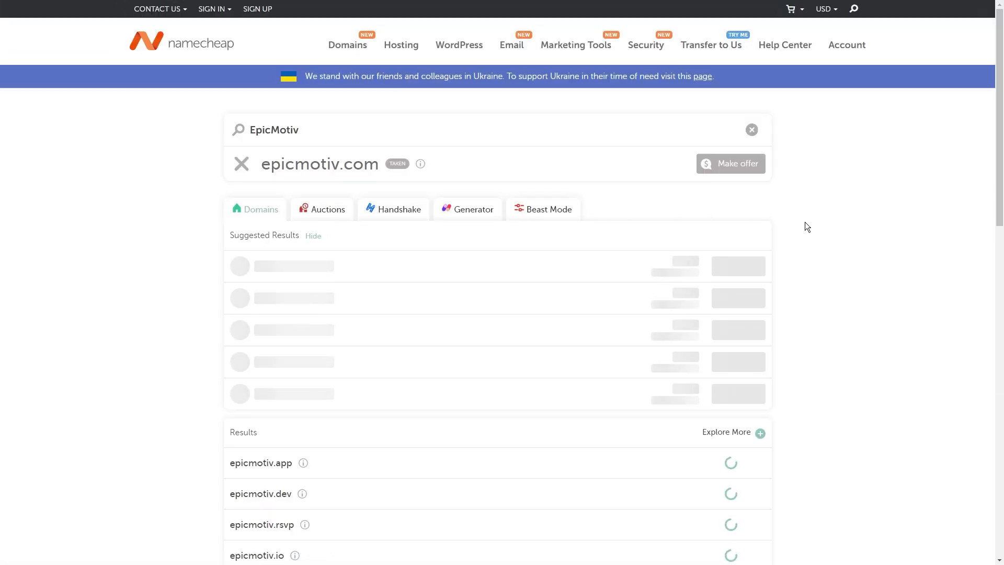
{"action": "scroll", "coordinate": [799, 211], "scroll_direction": "down", "scroll_amount": 1}
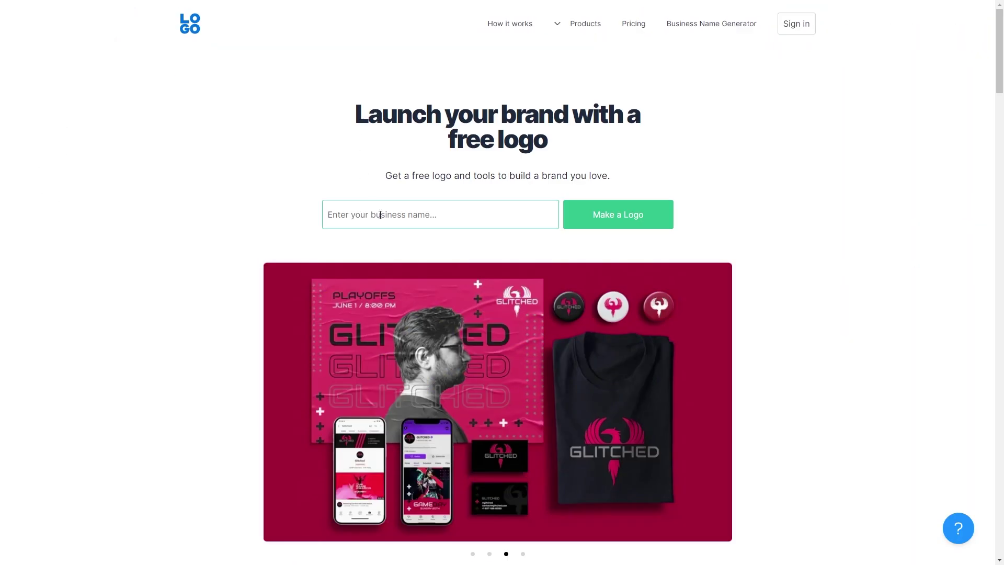
Enter the business name Cashmax on Logo.com and start making a logo.
{"action": "type", "text": "Cashmax"}
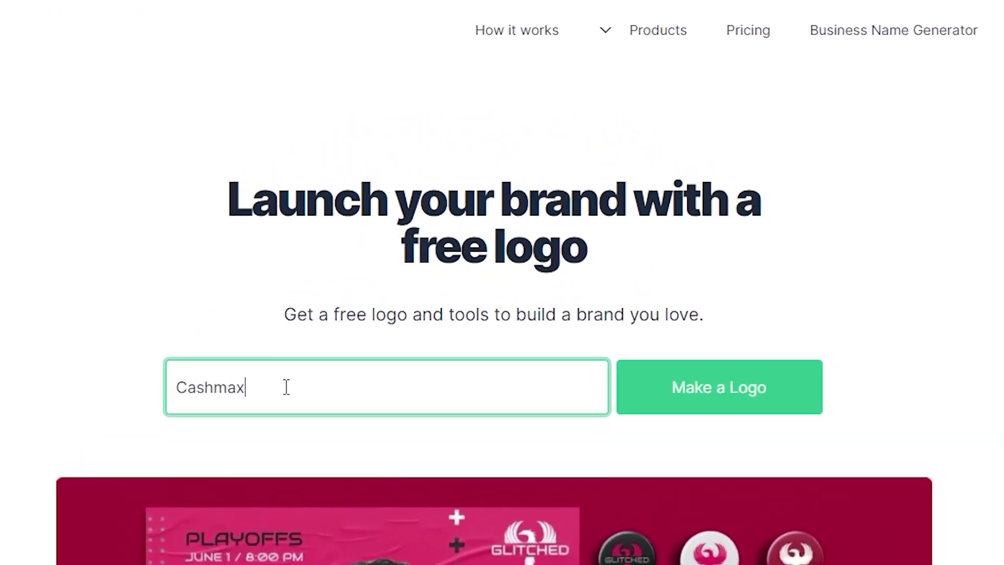
{"action": "left_click_drag", "start_coordinate": [227, 204], "coordinate": [742, 311]}
{"action": "left_click", "coordinate": [513, 343]}
{"action": "left_click", "coordinate": [191, 366]}
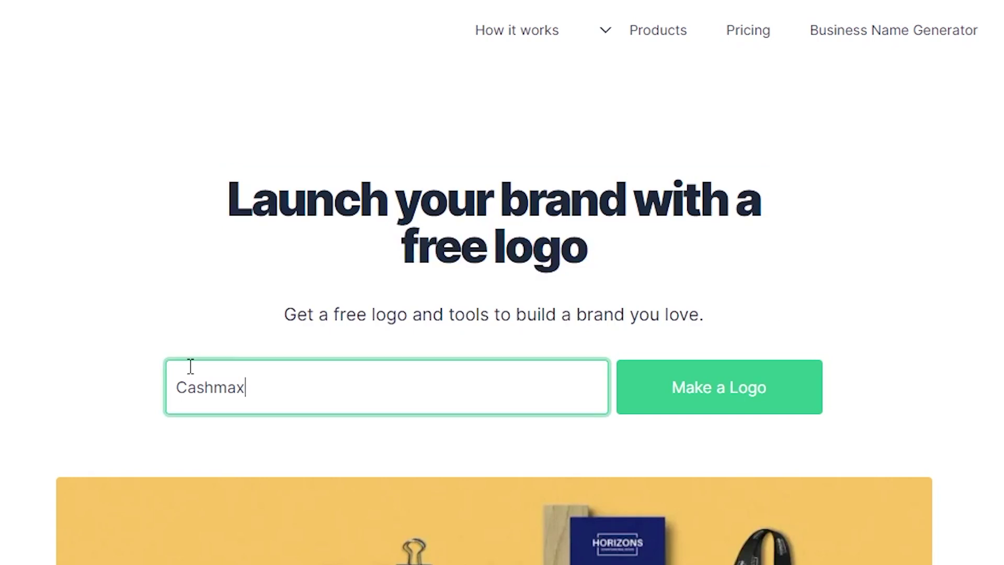
{"action": "left_click", "coordinate": [720, 393]}
Paste the slogan 'Make Money with FREE AI Tools' and accept the Blue color theme.
{"action": "left_click", "coordinate": [396, 291]}
{"action": "type", "text": "Make Money with FREE AI Tools"}
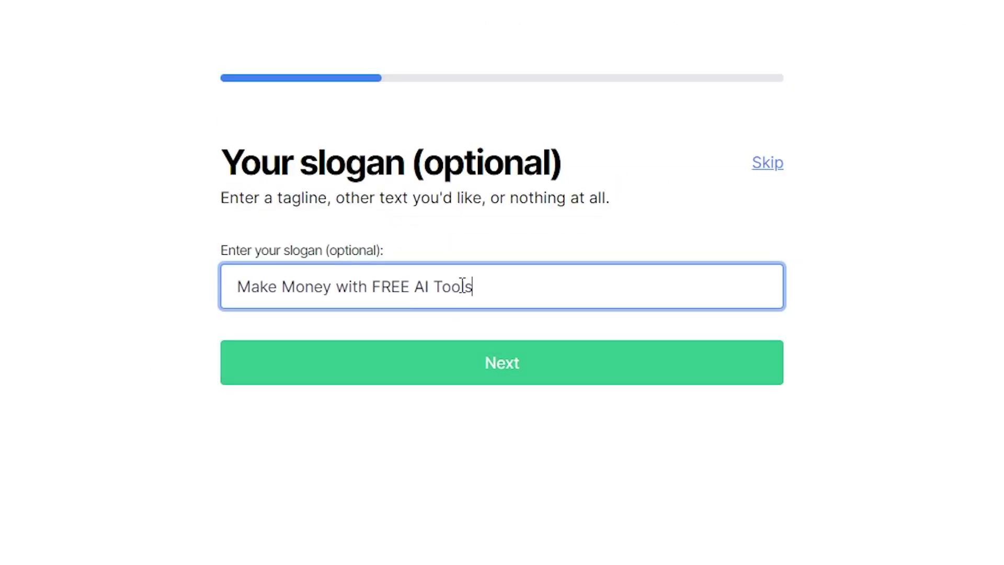
{"action": "left_click_drag", "start_coordinate": [464, 288], "coordinate": [193, 291]}
{"action": "key", "text": "Return"}
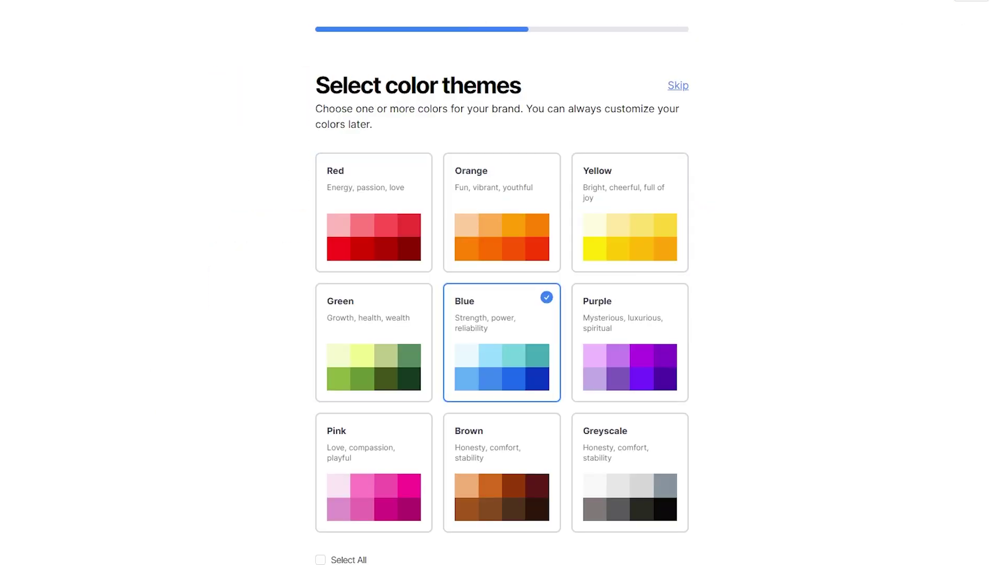
{"action": "key", "text": "Return"}
Choose the Bold style, generate the logos, and open the blue Cashmax logo for editing.
{"action": "left_click", "coordinate": [651, 301]}
{"action": "left_click", "coordinate": [554, 475]}
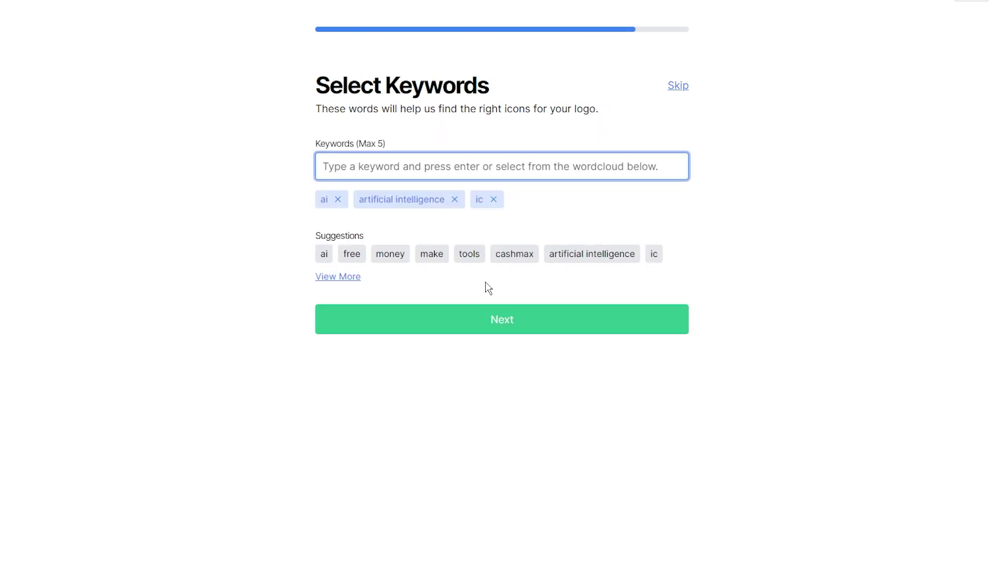
{"action": "left_click", "coordinate": [486, 319]}
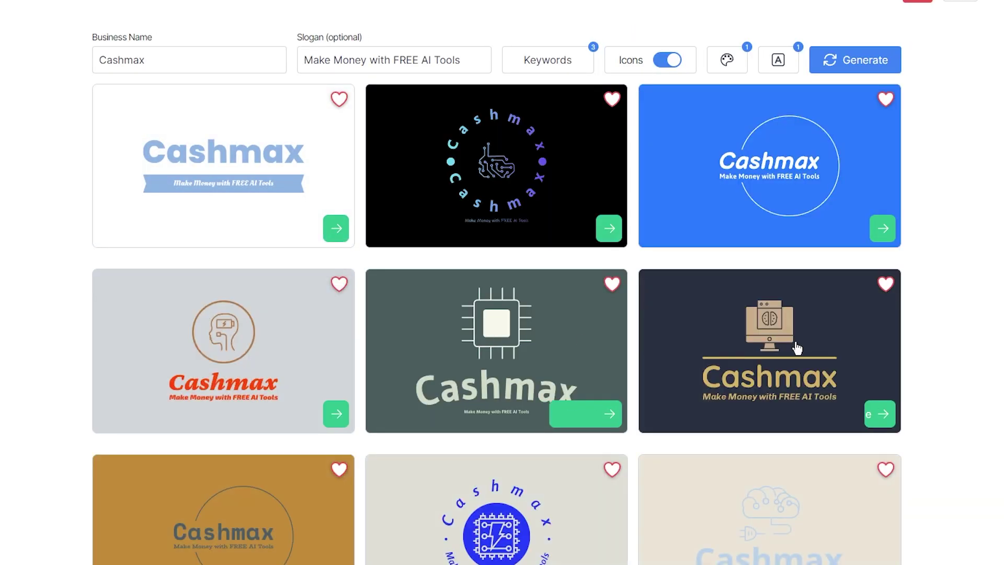
{"action": "left_click", "coordinate": [751, 229]}
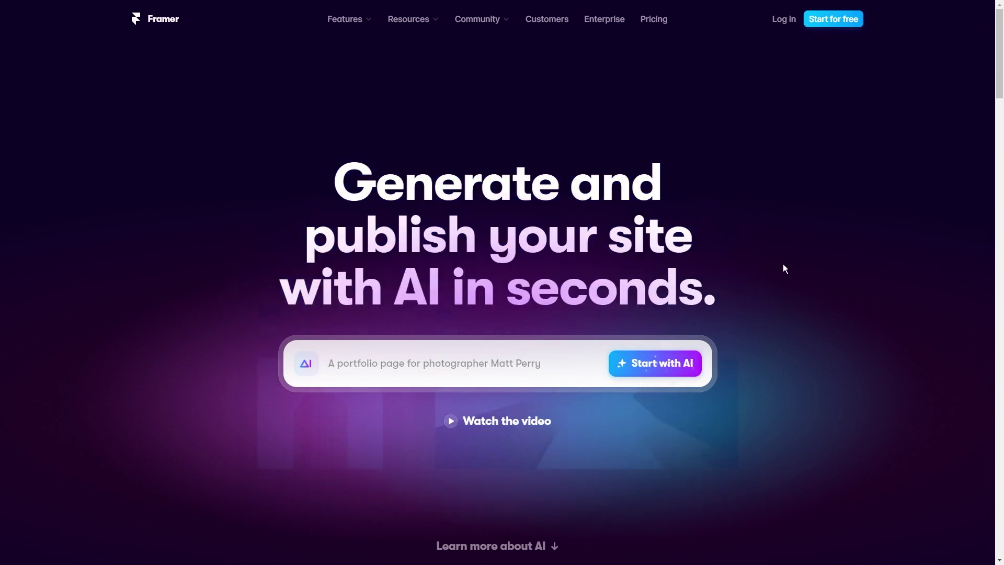
Sign in to Framer with Google and zoom through the generated AI-tools newsletter site.
{"action": "scroll", "coordinate": [783, 269], "scroll_direction": "down", "scroll_amount": 20}
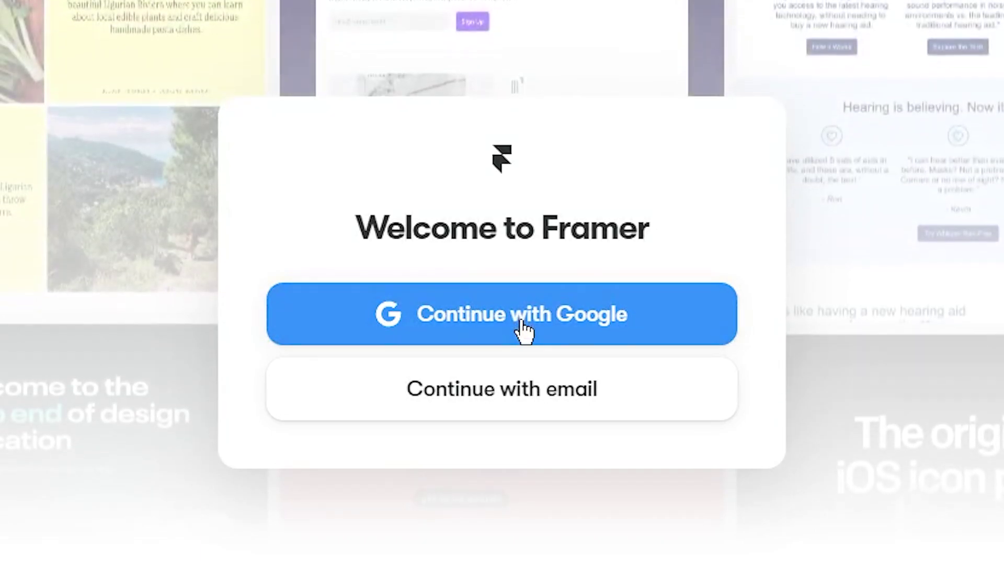
{"action": "left_click", "coordinate": [520, 325]}
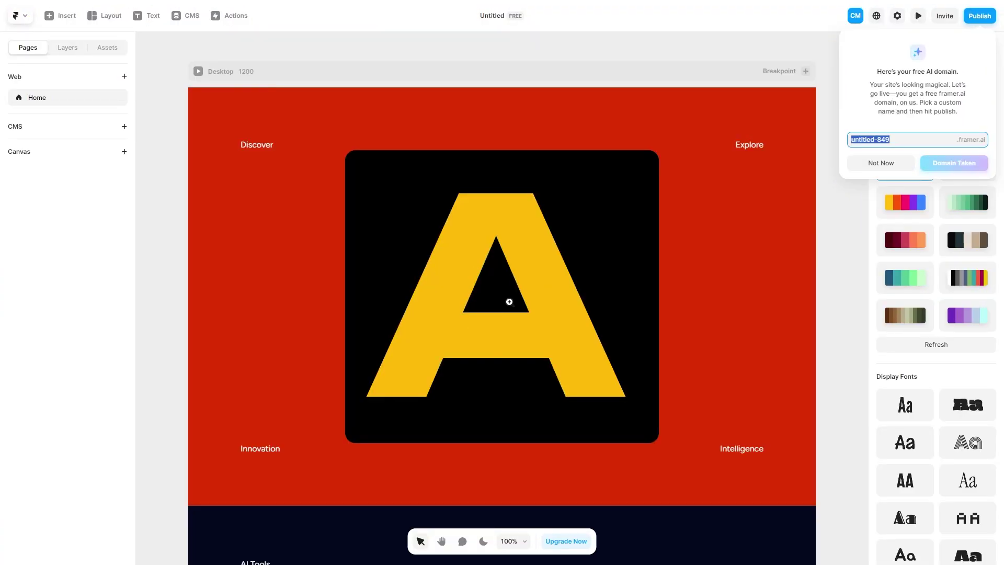
{"action": "left_click", "coordinate": [846, 238]}
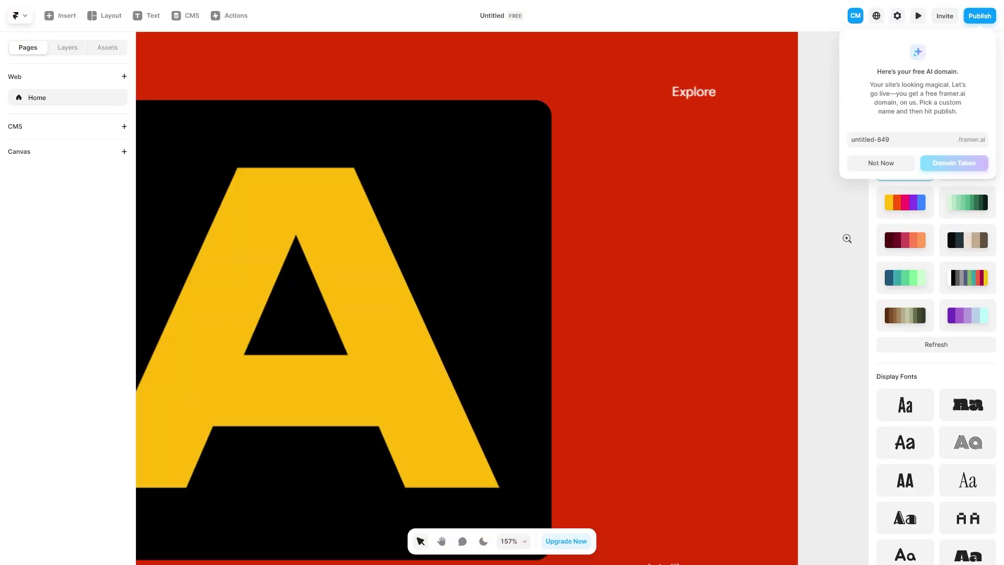
{"action": "scroll", "coordinate": [607, 272], "scroll_direction": "down", "scroll_amount": 5}
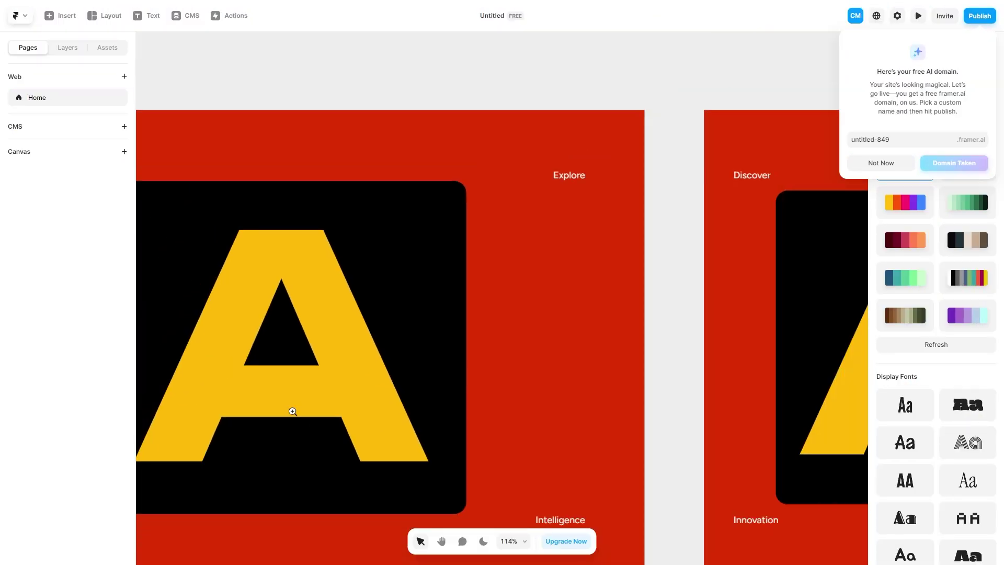
{"action": "scroll", "coordinate": [330, 386], "scroll_direction": "down", "scroll_amount": 6}
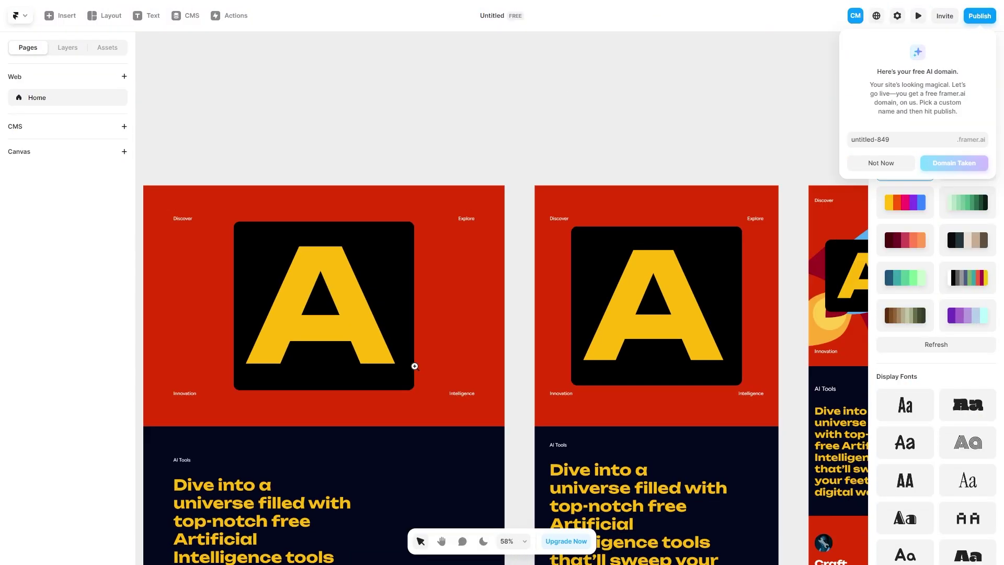
{"action": "scroll", "coordinate": [549, 361], "scroll_direction": "down", "scroll_amount": 5}
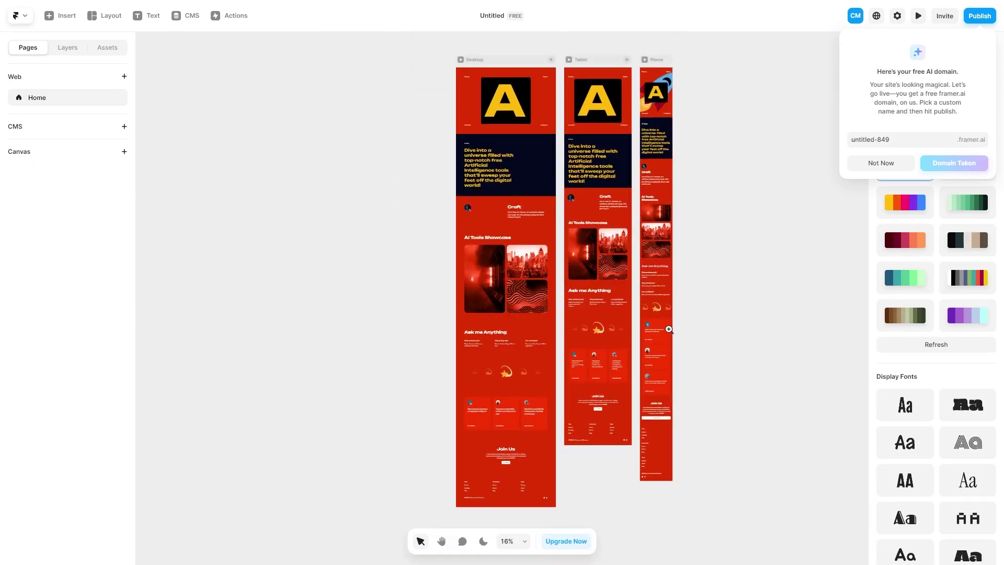
Dismiss the free domain offer and apply the first Display Fonts option to the site.
{"action": "left_click", "coordinate": [890, 165]}
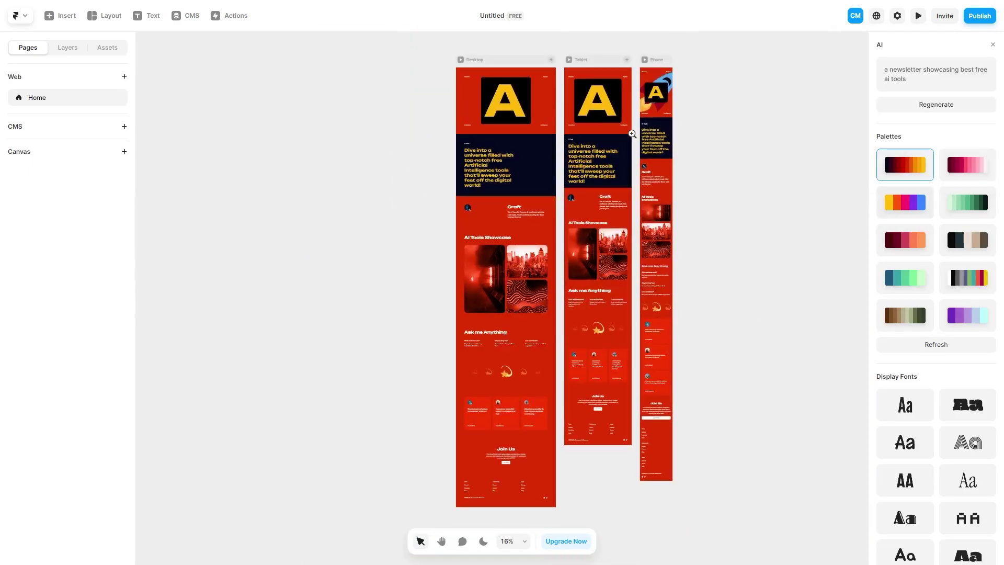
{"action": "left_click", "coordinate": [72, 56]}
{"action": "left_click", "coordinate": [35, 50]}
{"action": "left_click", "coordinate": [920, 409]}
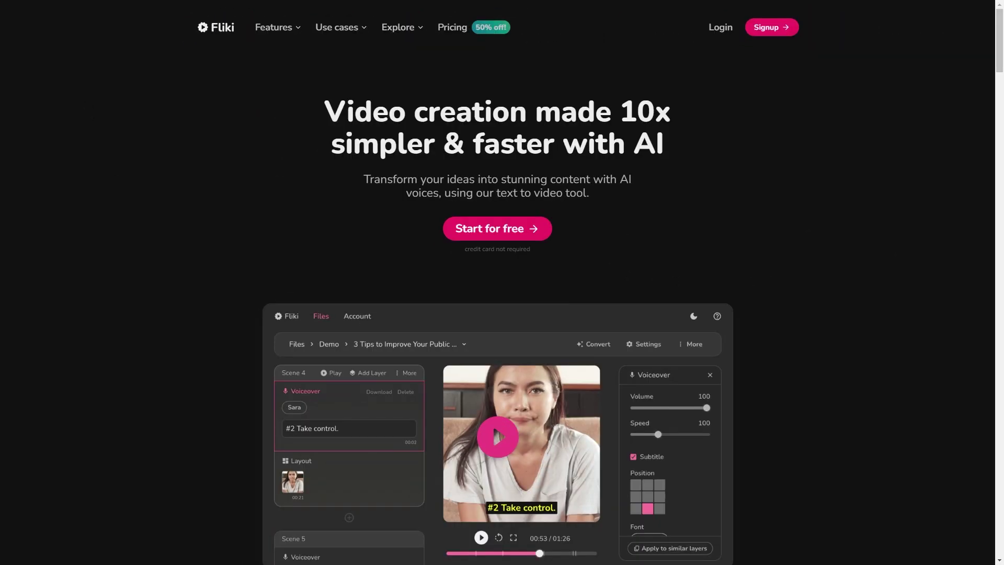
Scroll down through the Fliki AI video creation homepage.
{"action": "scroll", "coordinate": [481, 227], "scroll_direction": "down", "scroll_amount": 20}
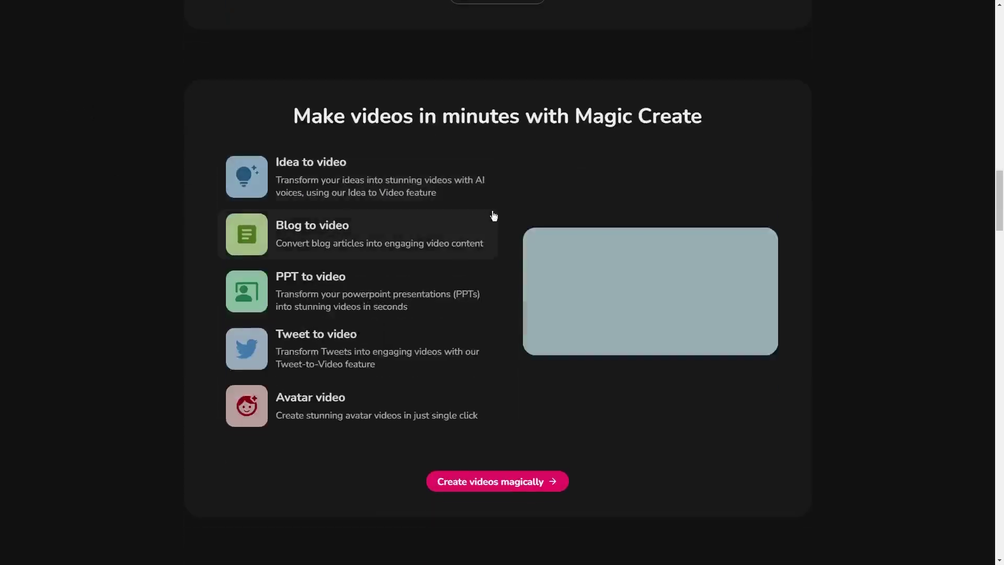
{"action": "scroll", "coordinate": [494, 215], "scroll_direction": "down", "scroll_amount": 20}
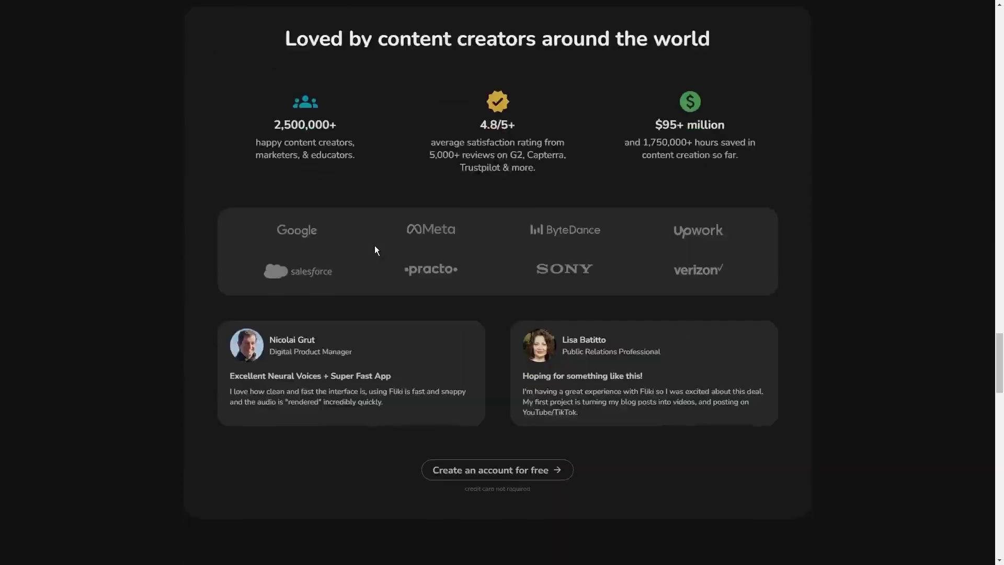
{"action": "scroll", "coordinate": [375, 246], "scroll_direction": "down", "scroll_amount": 20}
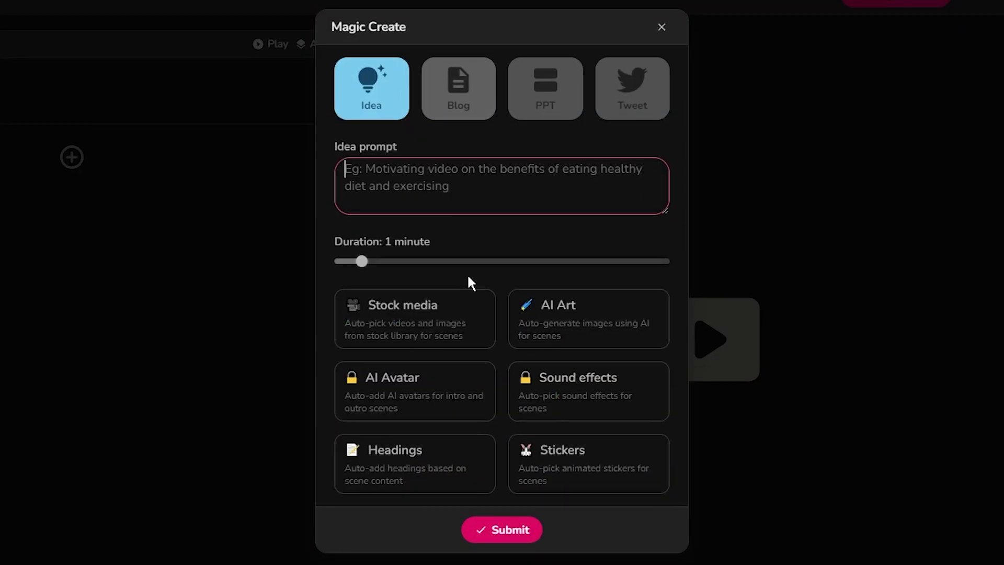
Submit the idea 'top 3 travel destinations for lord of the rings fans' as a 1-minute Magic Create video.
{"action": "left_click", "coordinate": [405, 148]}
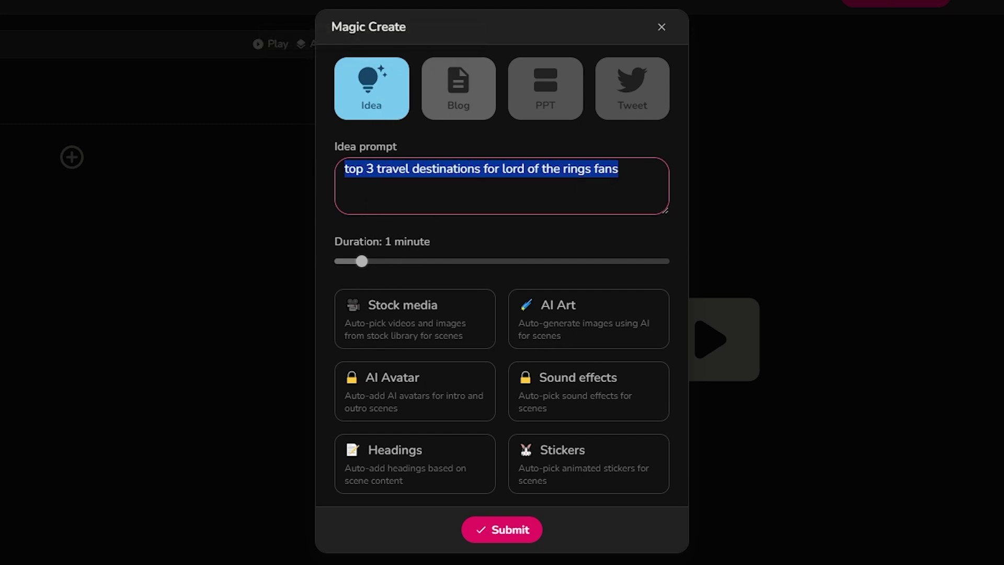
{"action": "left_click", "coordinate": [509, 542]}
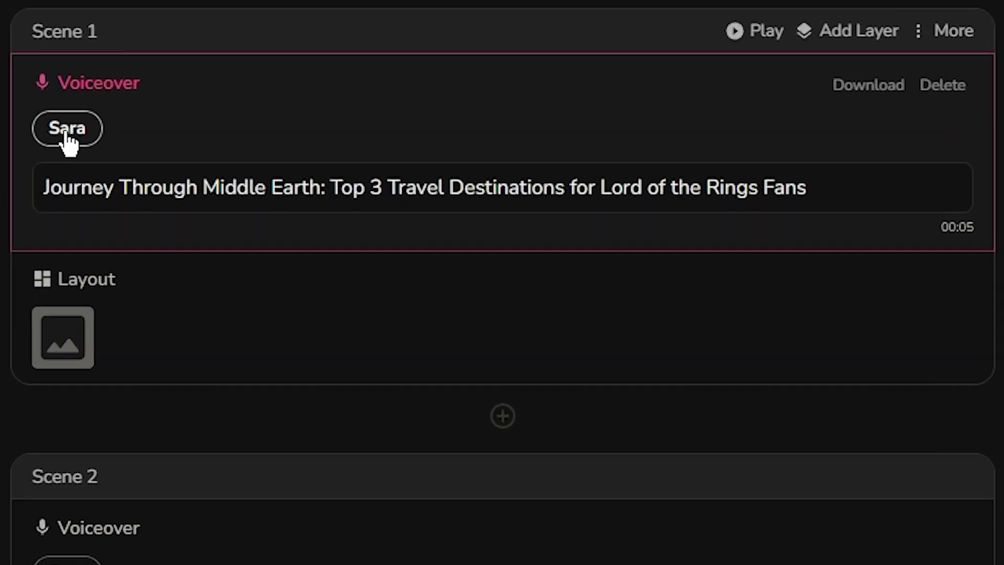
Look at Scene 1's Sara voice options and its Stock library, closing the library unchanged.
{"action": "left_click", "coordinate": [36, 221]}
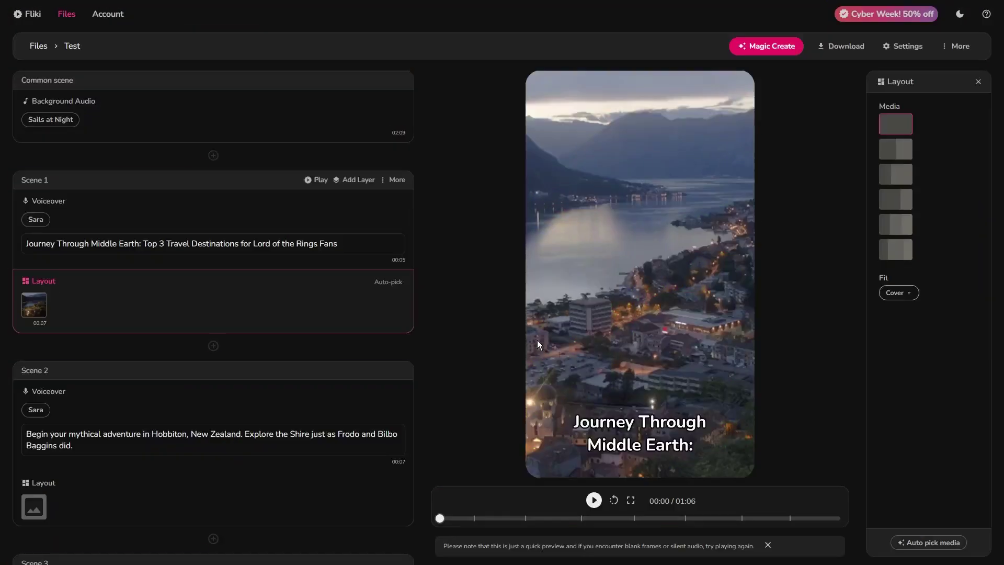
{"action": "left_click", "coordinate": [40, 306]}
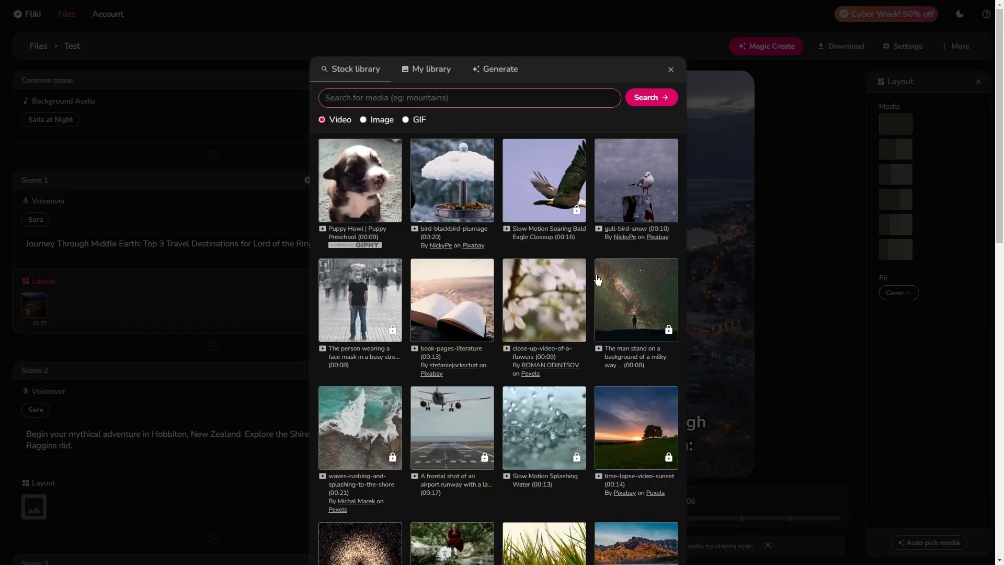
{"action": "left_click", "coordinate": [714, 228]}
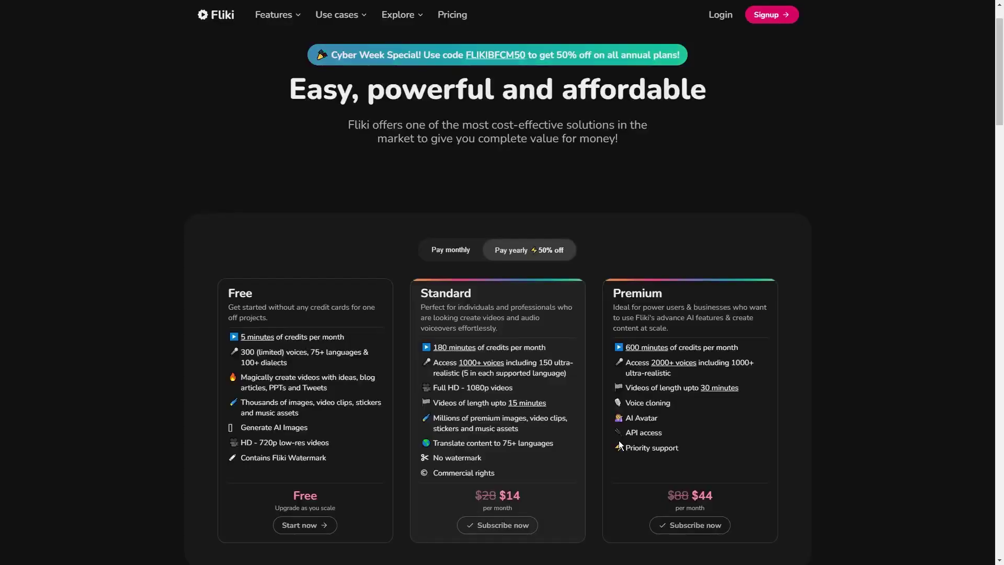
{"action": "scroll", "coordinate": [382, 344], "scroll_direction": "down", "scroll_amount": 1}
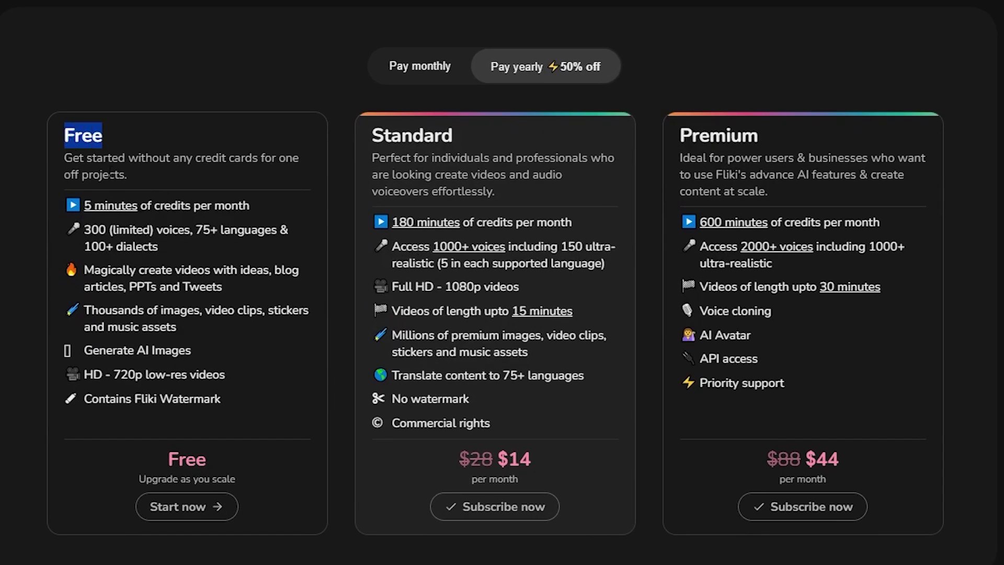
{"action": "left_click_drag", "start_coordinate": [371, 141], "coordinate": [510, 187]}
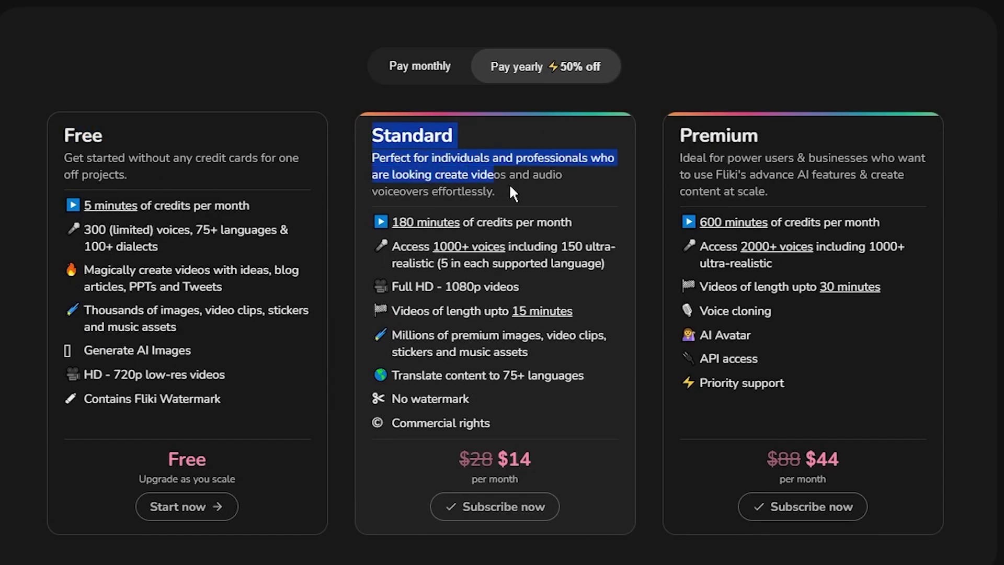
{"action": "left_click", "coordinate": [535, 456]}
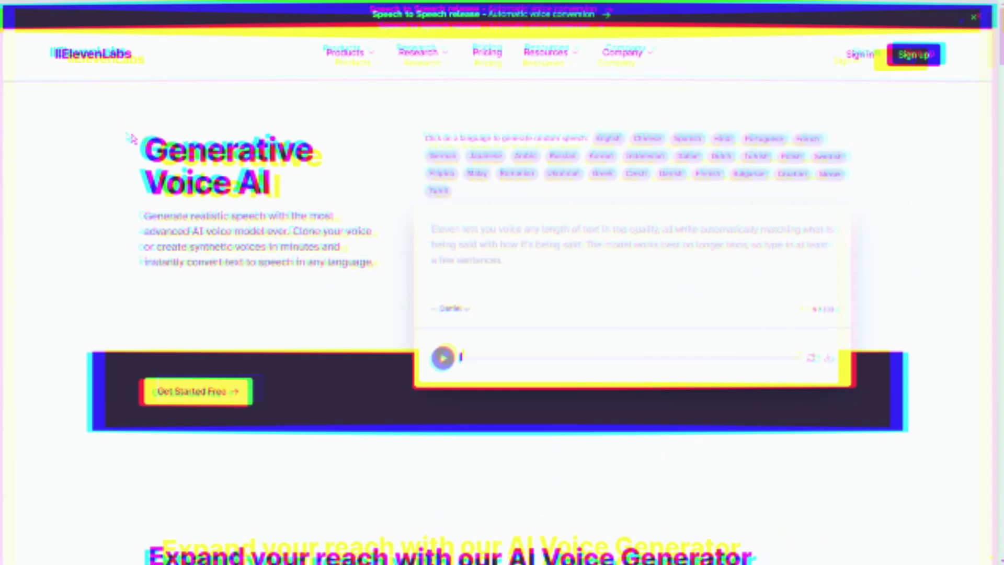
Highlight the Generative Voice AI heading and intro, then scroll down the ElevenLabs homepage.
{"action": "left_click_drag", "start_coordinate": [274, 257], "coordinate": [429, 351]}
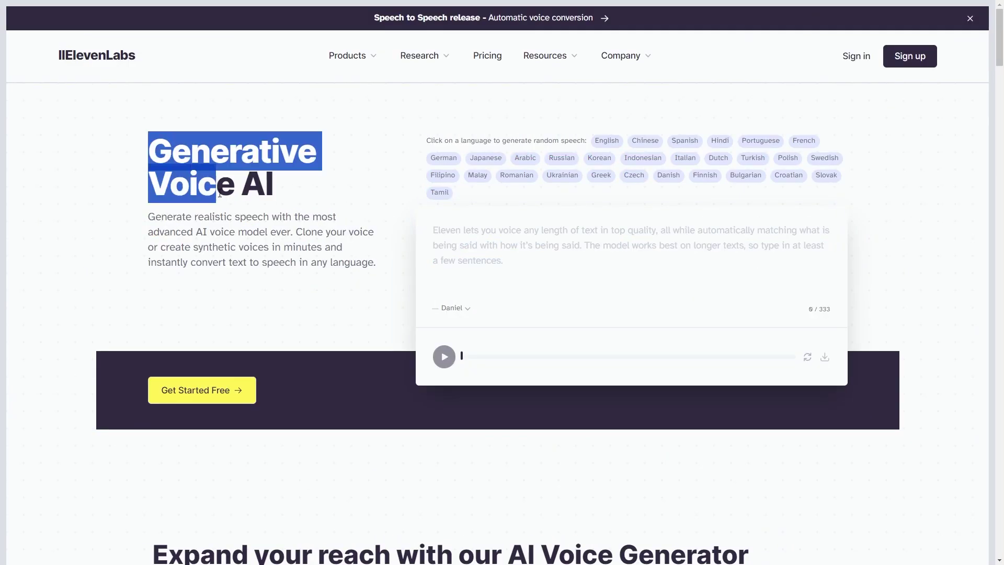
{"action": "left_click_drag", "start_coordinate": [321, 237], "coordinate": [376, 263]}
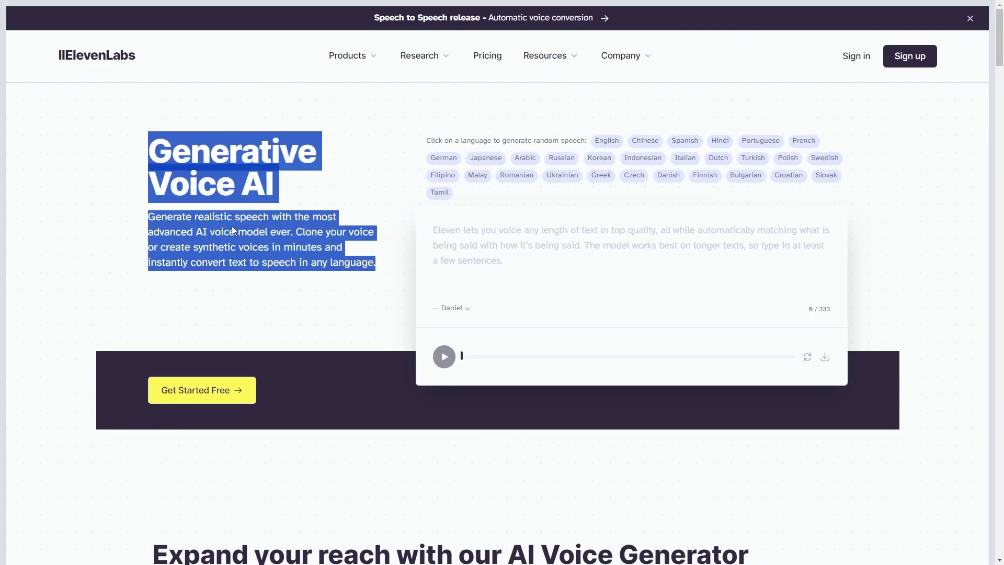
{"action": "scroll", "coordinate": [928, 147], "scroll_direction": "down", "scroll_amount": 5}
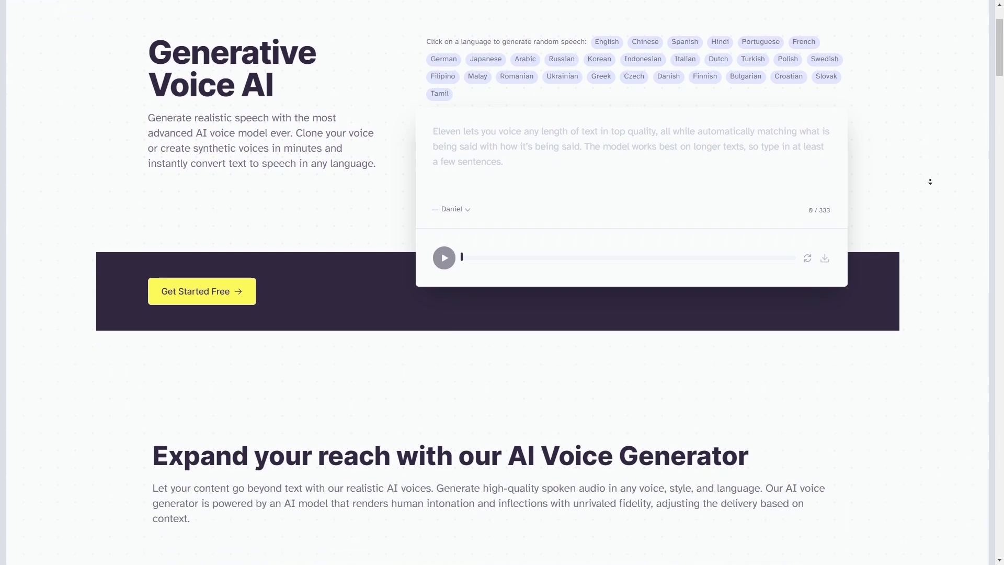
{"action": "scroll", "coordinate": [930, 179], "scroll_direction": "down", "scroll_amount": 5}
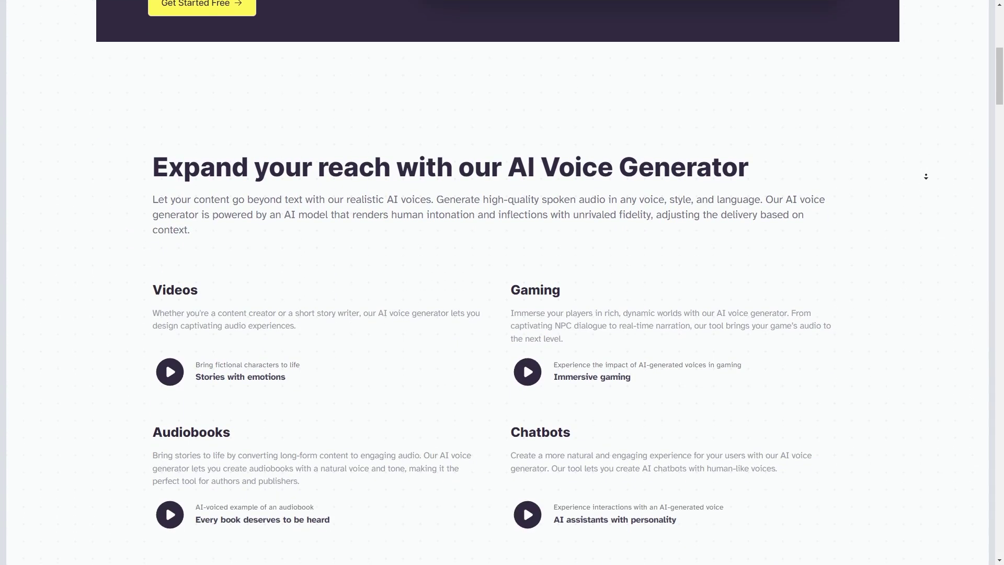
{"action": "scroll", "coordinate": [926, 176], "scroll_direction": "down", "scroll_amount": 5}
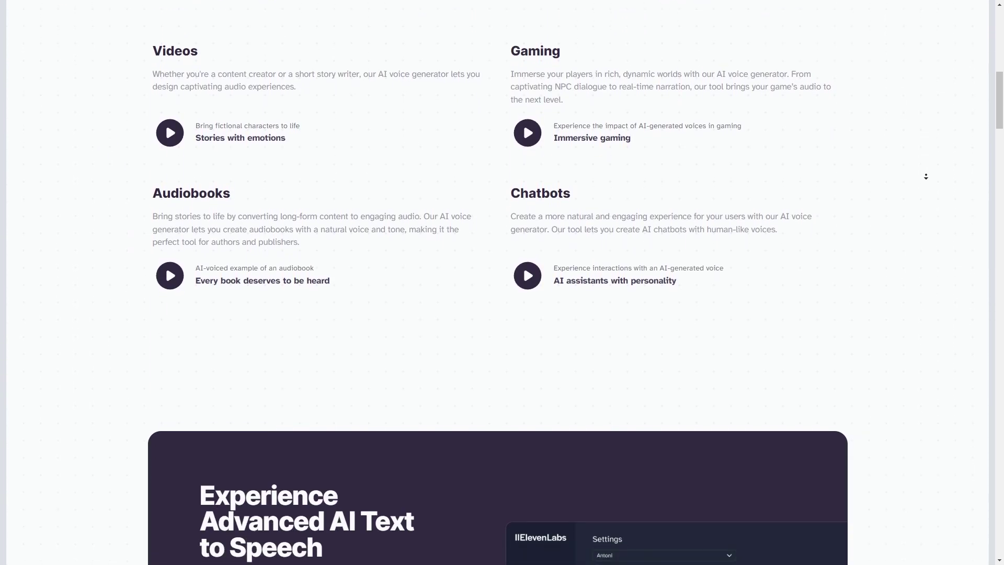
{"action": "scroll", "coordinate": [926, 176], "scroll_direction": "down", "scroll_amount": 2}
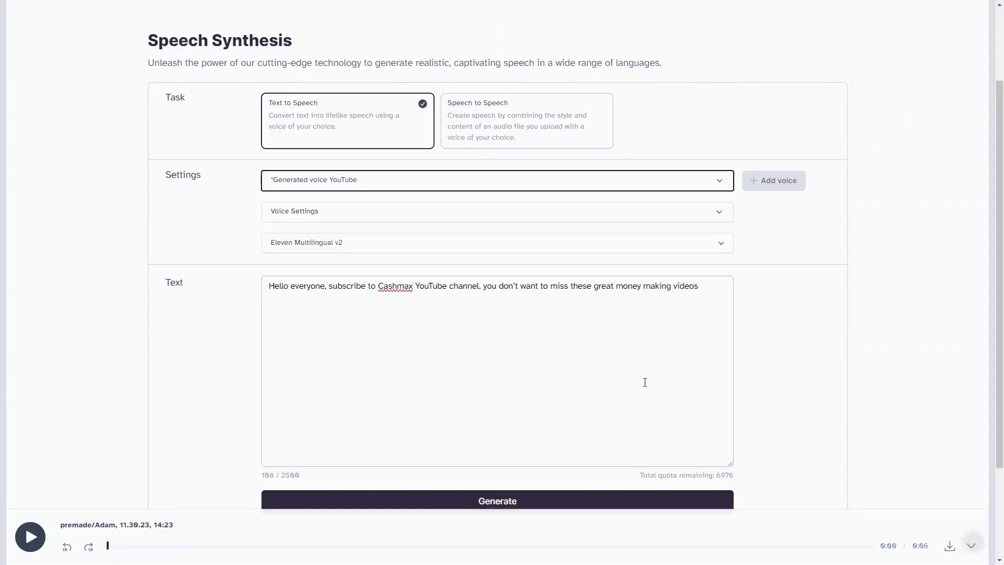
Play the latest generated speech clip and briefly expand then collapse Voice Settings.
{"action": "left_click", "coordinate": [31, 537]}
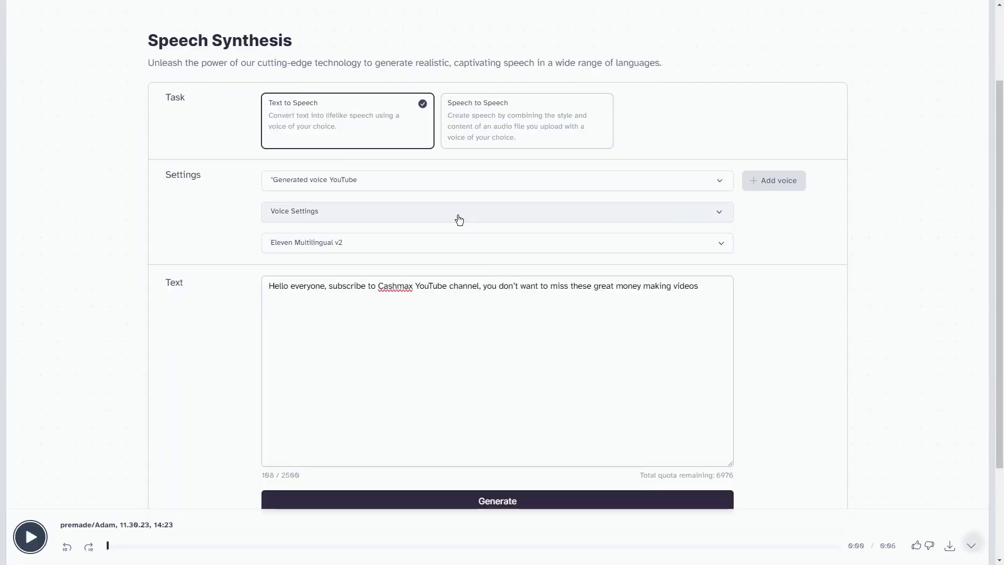
{"action": "left_click", "coordinate": [458, 219]}
{"action": "left_click", "coordinate": [458, 218]}
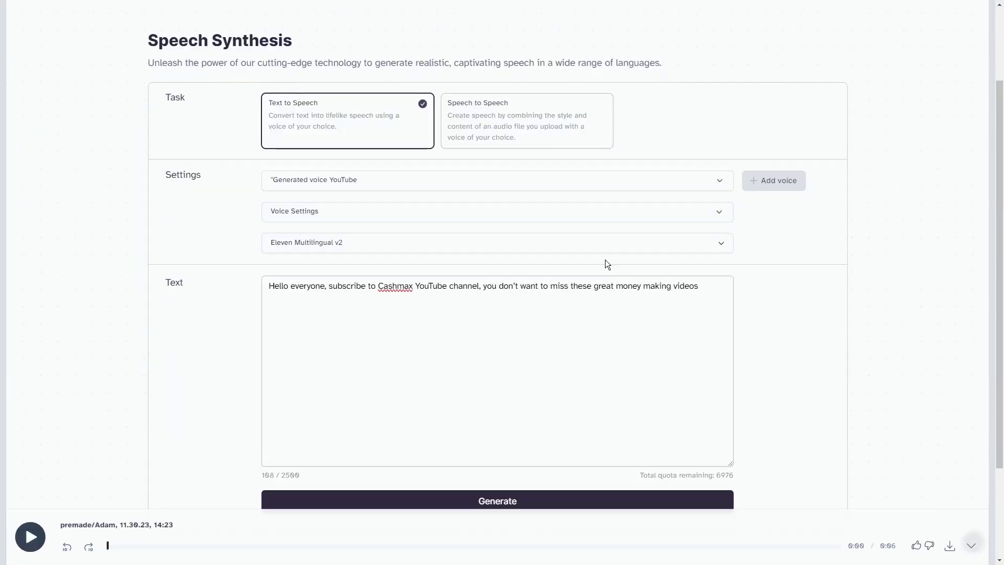
{"action": "scroll", "coordinate": [614, 281], "scroll_direction": "up", "scroll_amount": 2}
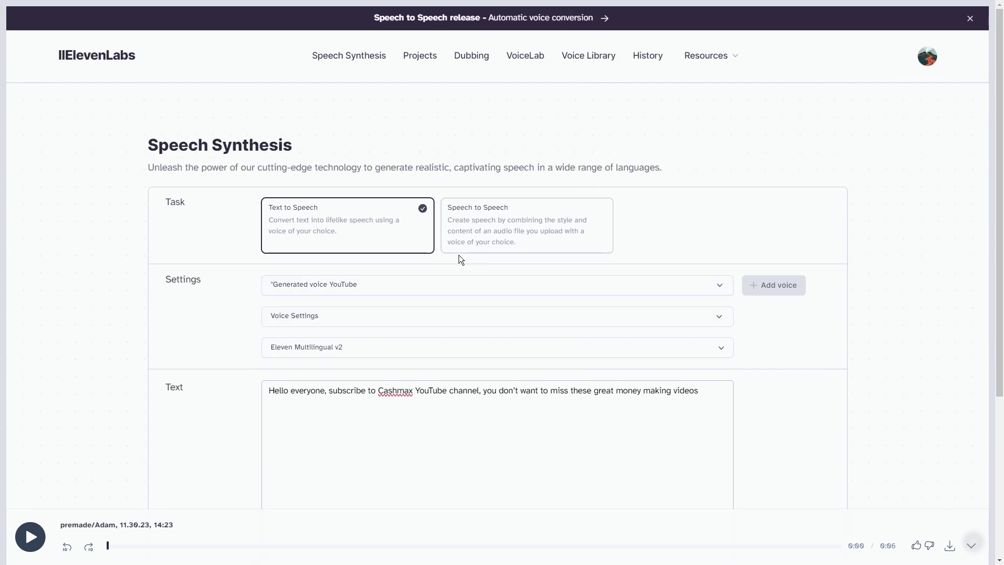
{"action": "scroll", "coordinate": [376, 260], "scroll_direction": "down", "scroll_amount": 1}
{"action": "scroll", "coordinate": [376, 261], "scroll_direction": "up", "scroll_amount": 1}
{"action": "scroll", "coordinate": [360, 282], "scroll_direction": "down", "scroll_amount": 1}
Browse the speech model list, close it unchanged, and go to the Voice Library.
{"action": "left_click", "coordinate": [350, 296]}
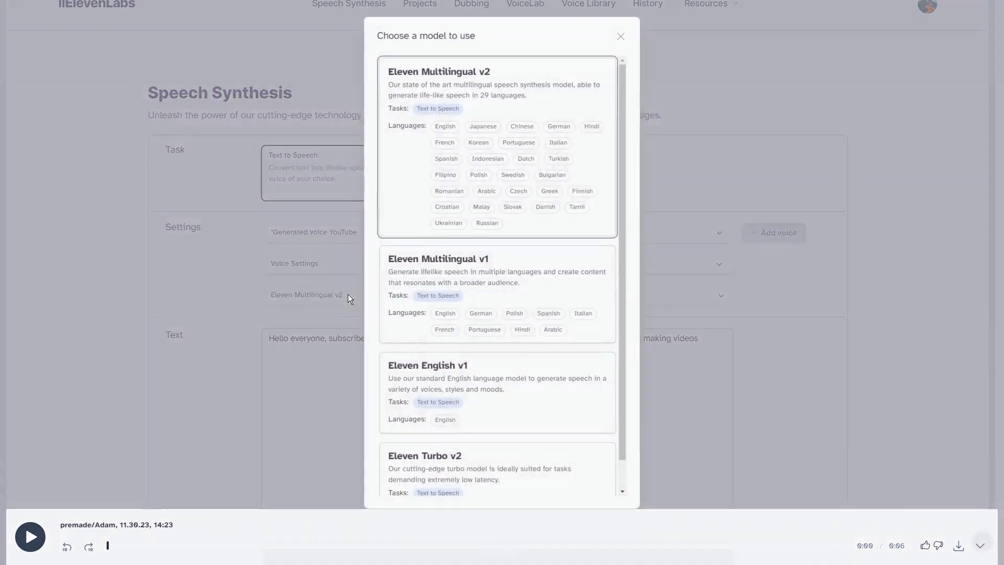
{"action": "scroll", "coordinate": [514, 195], "scroll_direction": "down", "scroll_amount": 1}
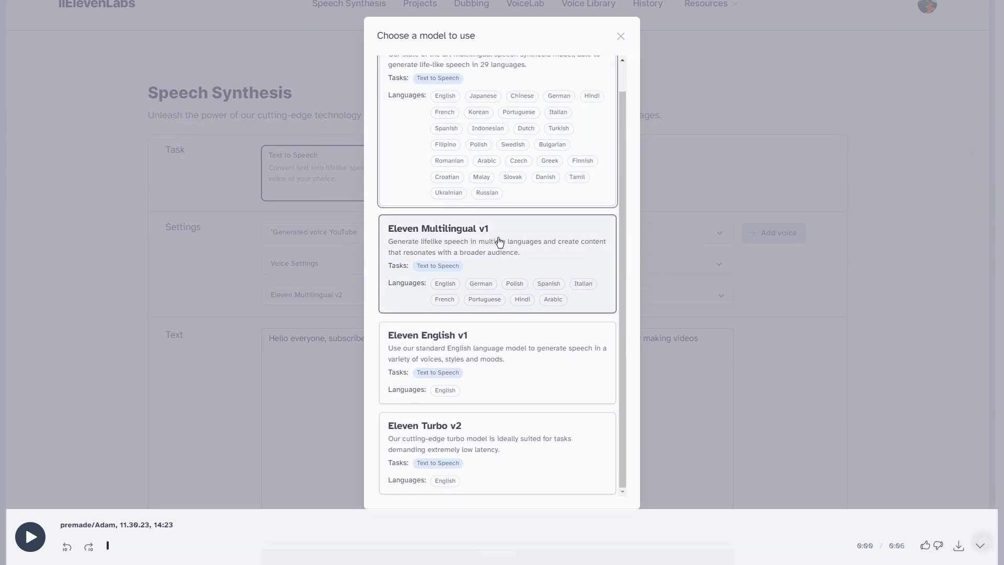
{"action": "left_click", "coordinate": [723, 233]}
{"action": "scroll", "coordinate": [694, 233], "scroll_direction": "down", "scroll_amount": 2}
{"action": "scroll", "coordinate": [596, 243], "scroll_direction": "up", "scroll_amount": 3}
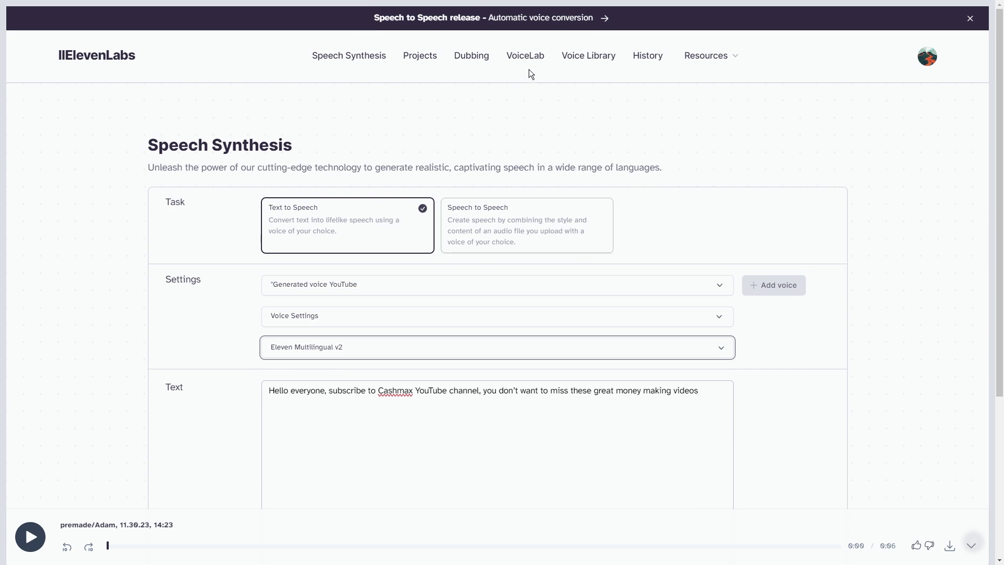
{"action": "left_click", "coordinate": [596, 58]}
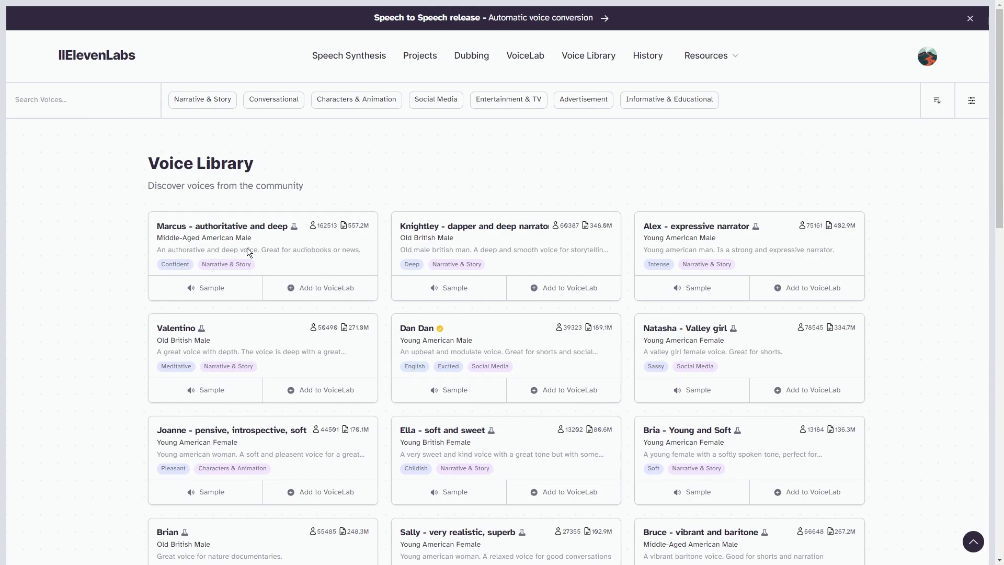
Browse the community voices, highlighting the Eleguar card's title and description.
{"action": "scroll", "coordinate": [321, 264], "scroll_direction": "down", "scroll_amount": 8}
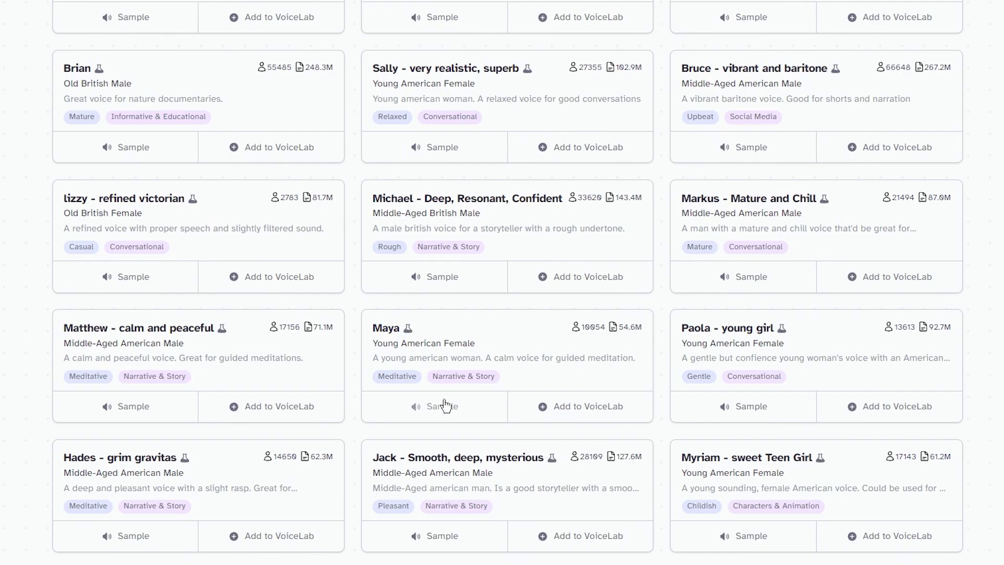
{"action": "scroll", "coordinate": [445, 405], "scroll_direction": "up", "scroll_amount": 5}
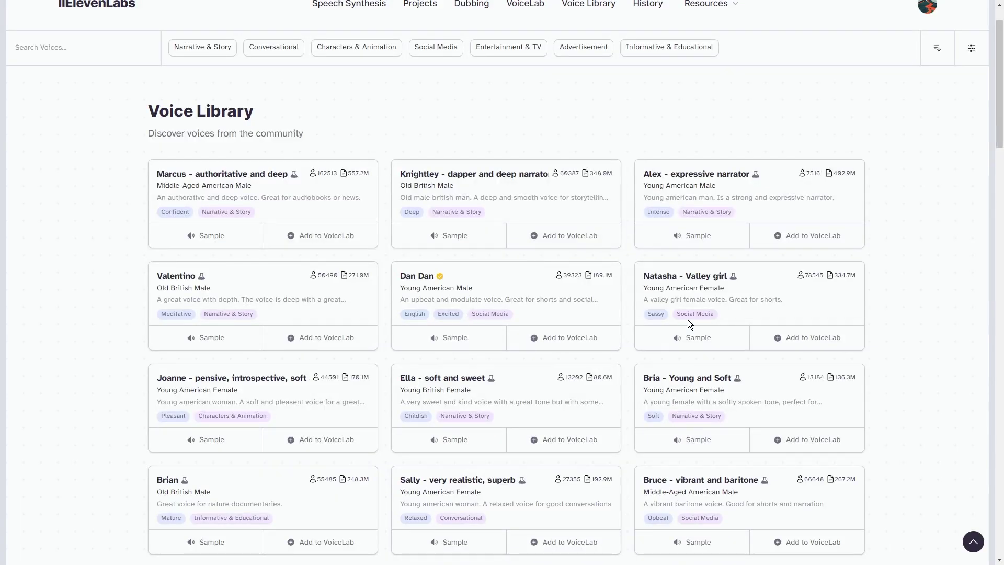
{"action": "scroll", "coordinate": [690, 334], "scroll_direction": "down", "scroll_amount": 2}
{"action": "scroll", "coordinate": [682, 330], "scroll_direction": "down", "scroll_amount": 1}
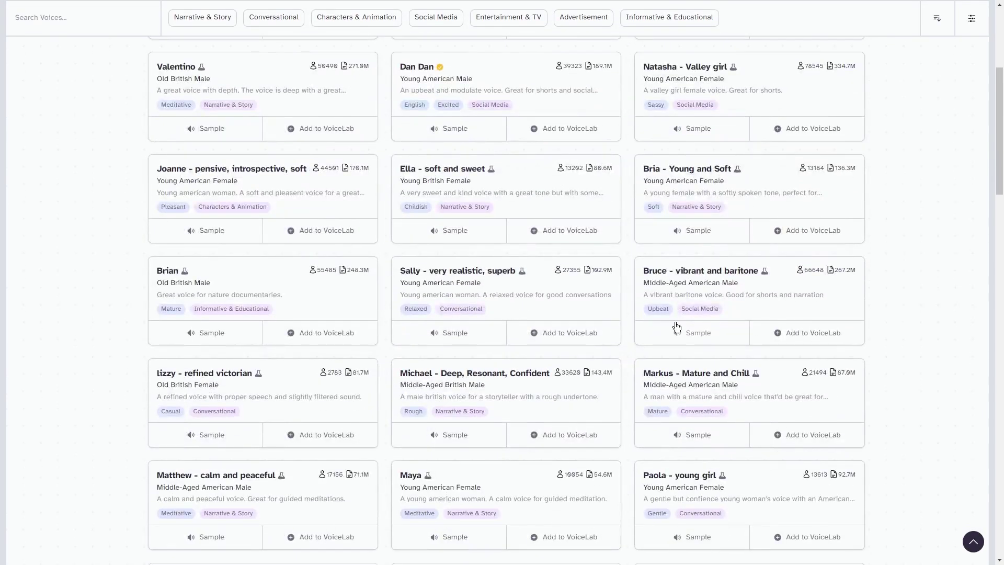
{"action": "scroll", "coordinate": [680, 330], "scroll_direction": "down", "scroll_amount": 7}
{"action": "scroll", "coordinate": [682, 335], "scroll_direction": "down", "scroll_amount": 3}
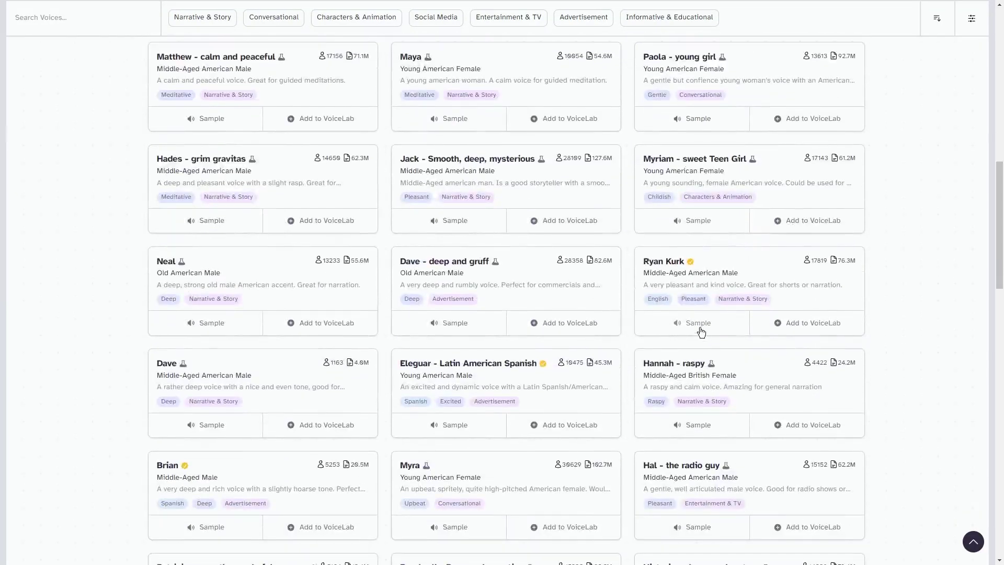
{"action": "scroll", "coordinate": [732, 365], "scroll_direction": "down", "scroll_amount": 2}
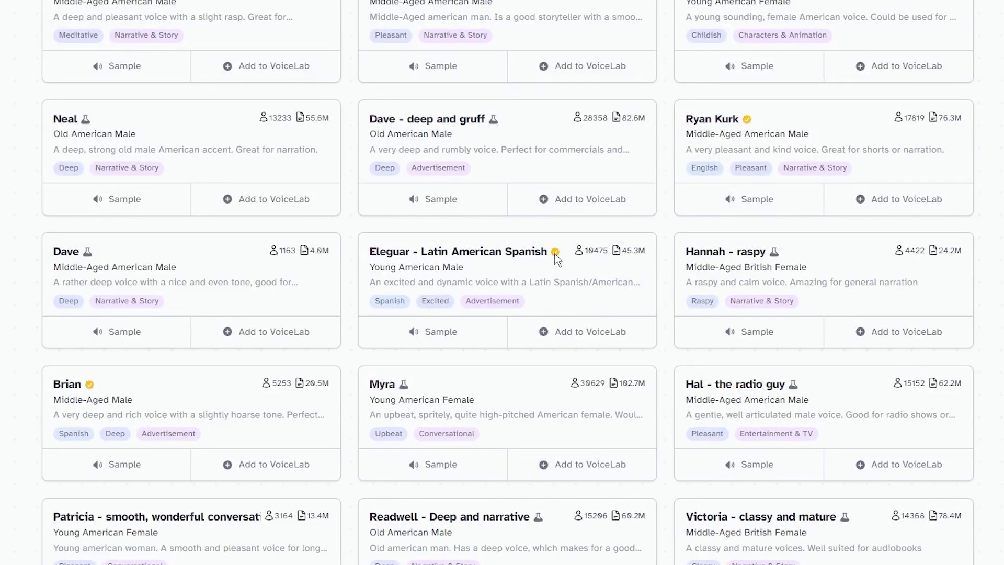
{"action": "left_click_drag", "start_coordinate": [554, 253], "coordinate": [363, 271]}
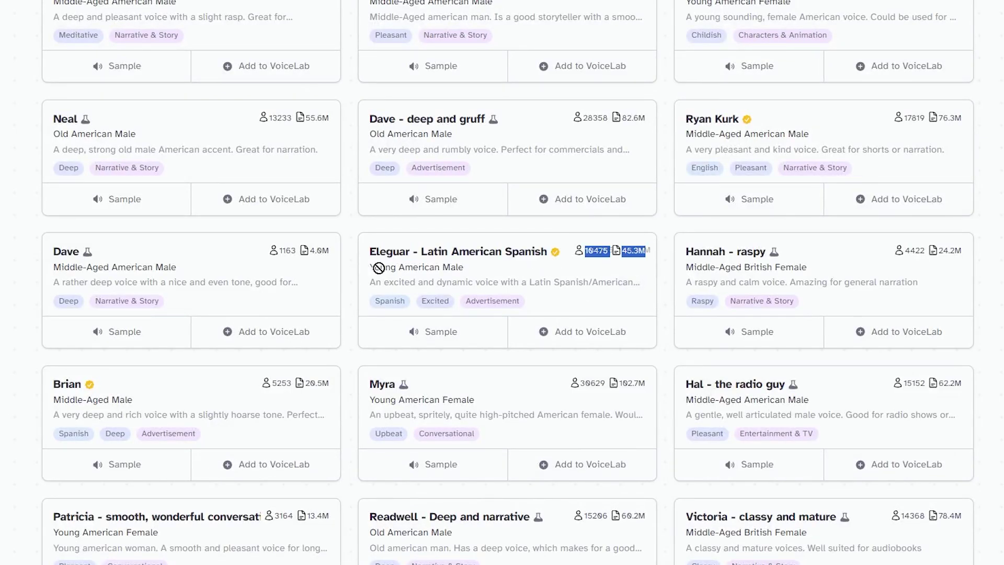
{"action": "left_click_drag", "start_coordinate": [545, 283], "coordinate": [395, 255]}
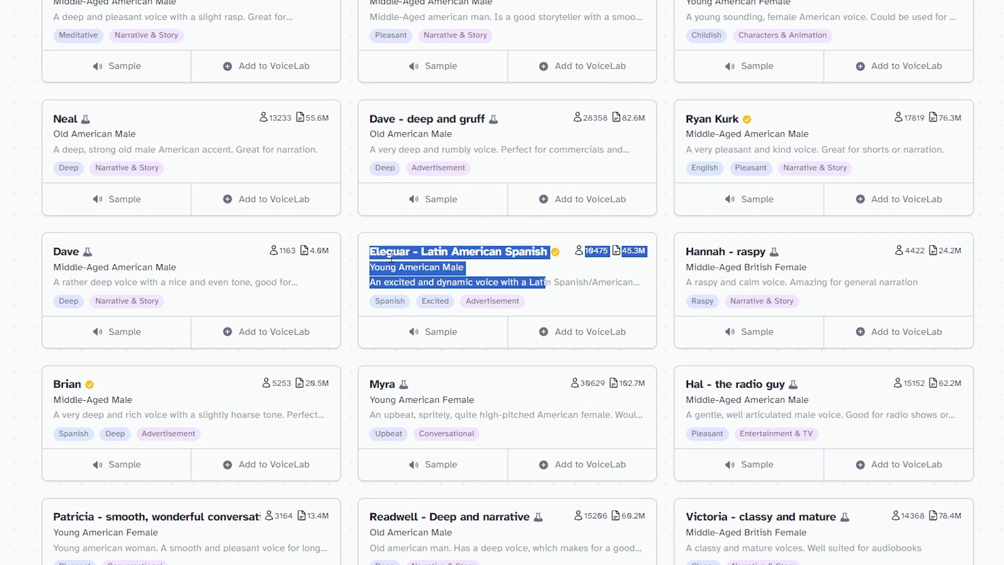
{"action": "left_click", "coordinate": [443, 245]}
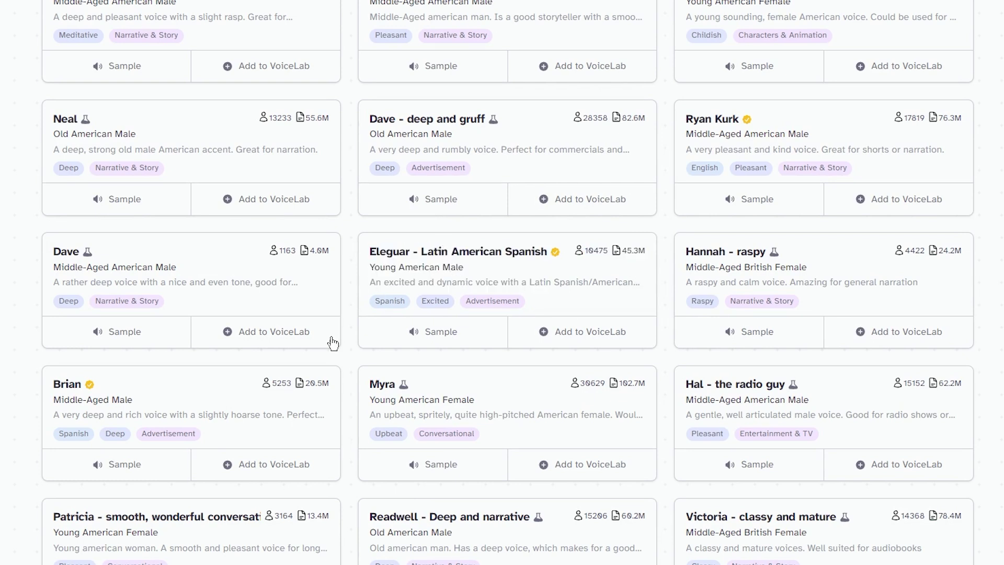
{"action": "scroll", "coordinate": [333, 343], "scroll_direction": "down", "scroll_amount": 3}
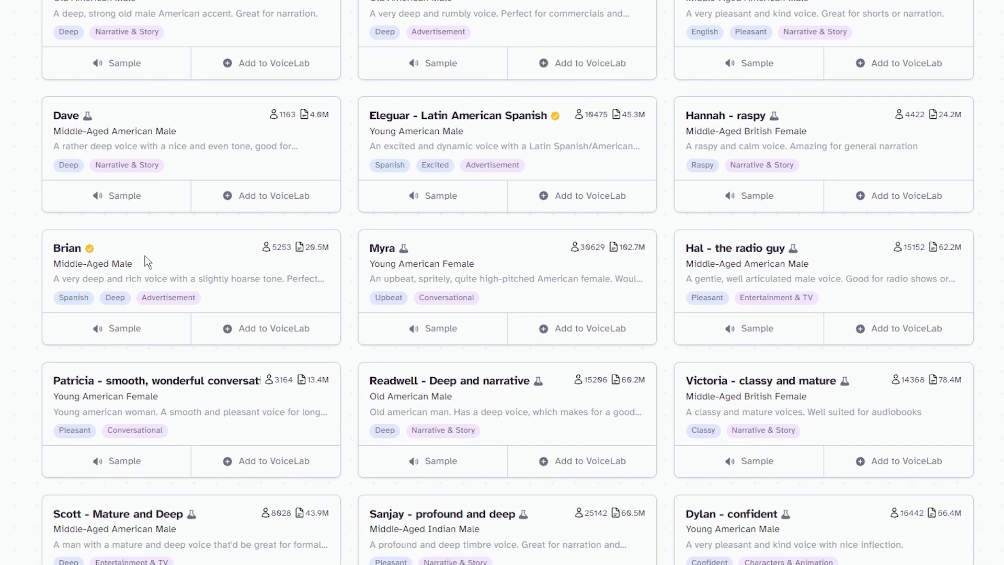
Add the Brian voice to VoiceLab, keeping the name Brian.
{"action": "left_click_drag", "start_coordinate": [121, 252], "coordinate": [54, 248]}
{"action": "left_click", "coordinate": [100, 260]}
{"action": "left_click", "coordinate": [252, 328]}
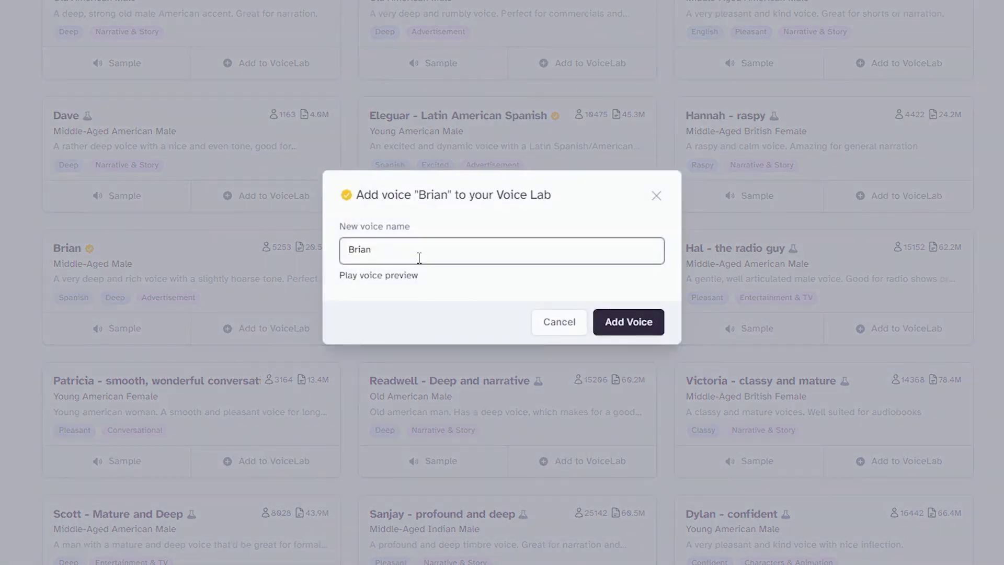
{"action": "left_click_drag", "start_coordinate": [552, 195], "coordinate": [339, 197]}
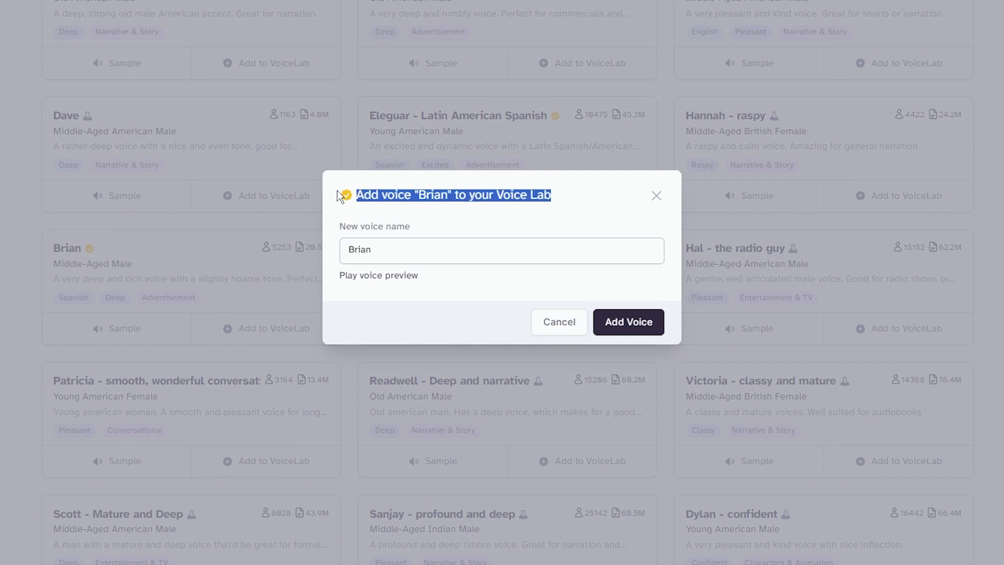
{"action": "left_click", "coordinate": [619, 321]}
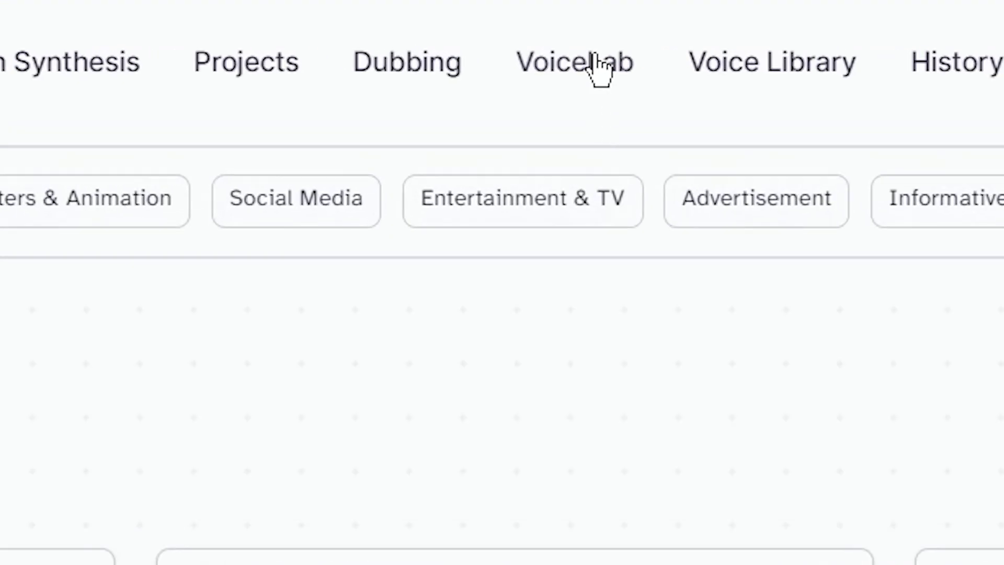
In VoiceLab start a new voice, check the locked Professional Voice Cloning option, then pick Voice Design.
{"action": "left_click", "coordinate": [525, 56]}
{"action": "left_click", "coordinate": [274, 231]}
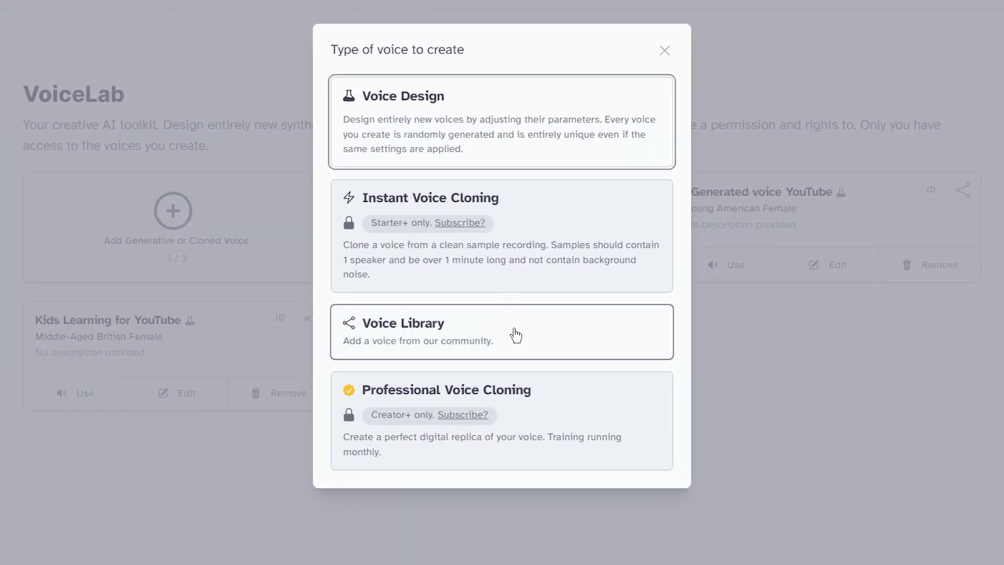
{"action": "left_click", "coordinate": [544, 390]}
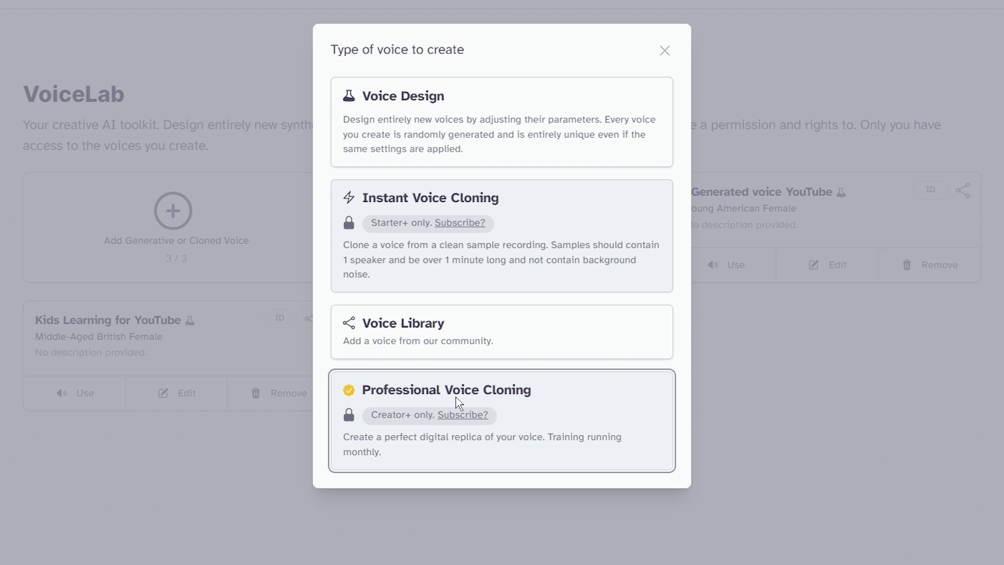
{"action": "left_click", "coordinate": [366, 112]}
Set the designed voice to Male, Young, with a British accent.
{"action": "left_click", "coordinate": [387, 105]}
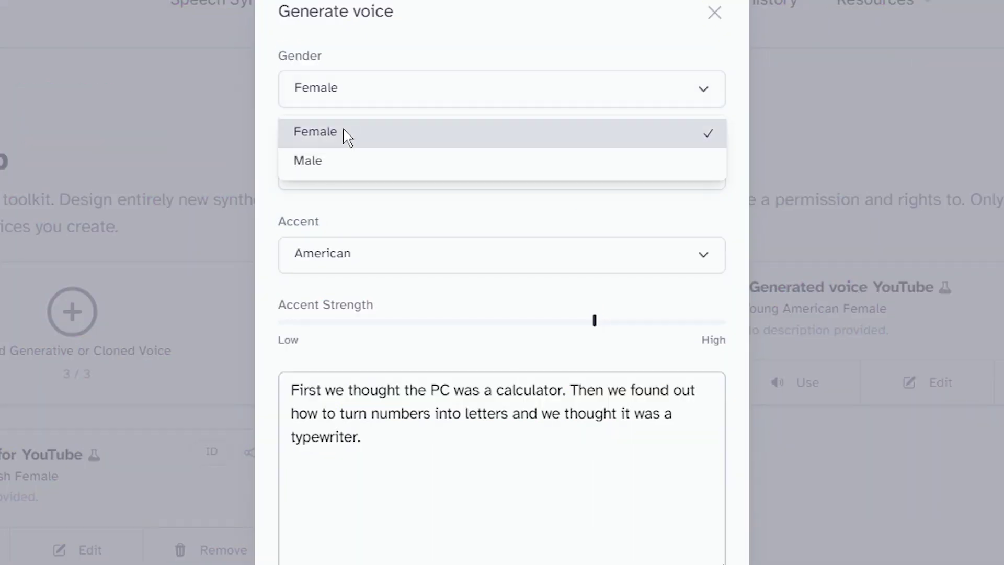
{"action": "left_click", "coordinate": [317, 162]}
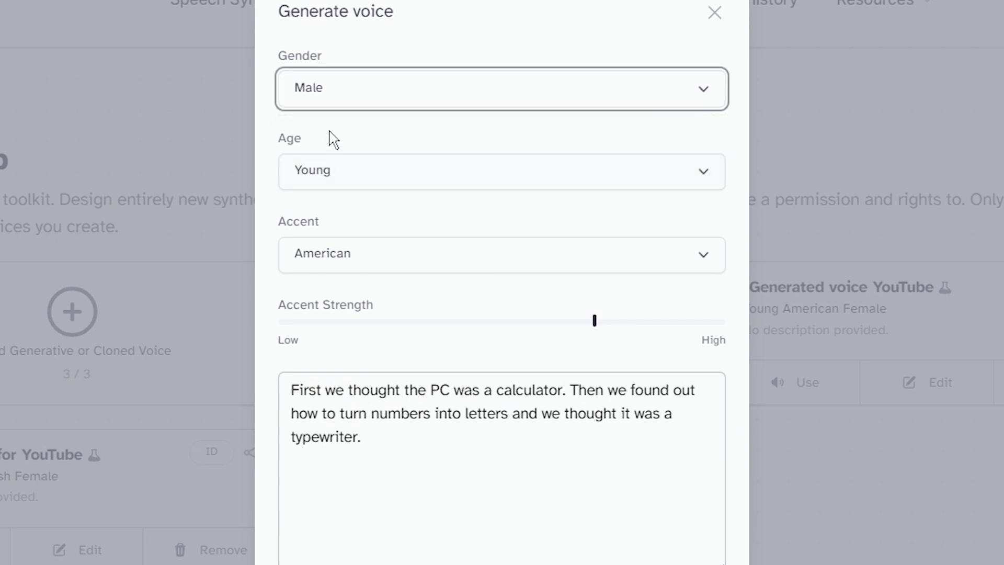
{"action": "double_click", "coordinate": [340, 63]}
{"action": "left_click", "coordinate": [330, 170]}
{"action": "left_click", "coordinate": [325, 214]}
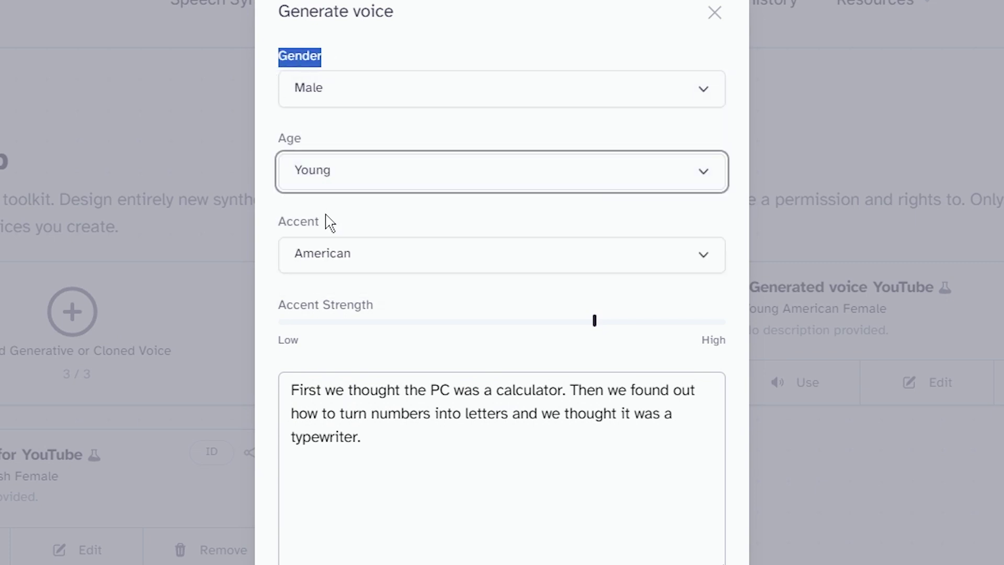
{"action": "left_click", "coordinate": [337, 253]}
{"action": "left_click", "coordinate": [350, 333]}
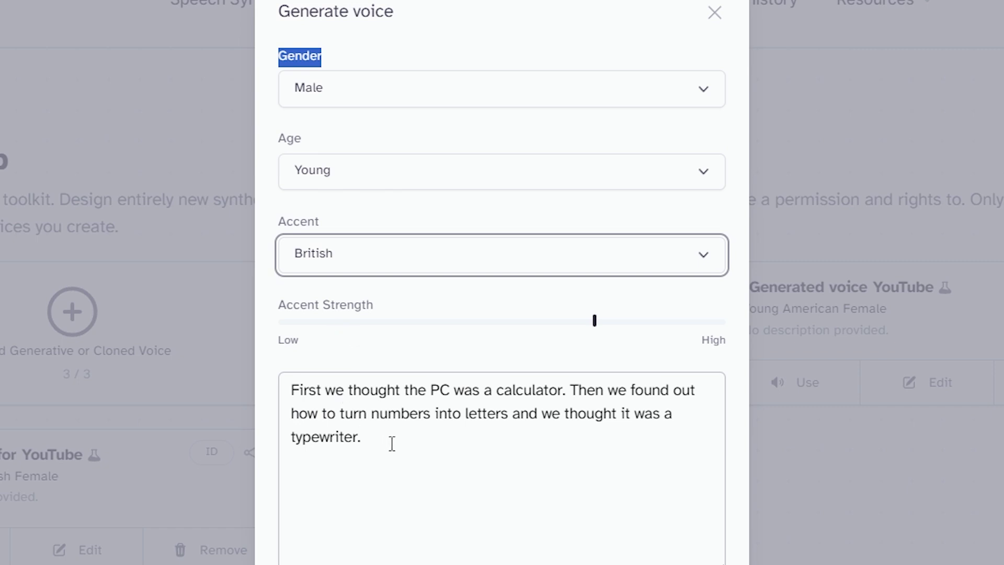
Replace the default sample sentence with the pasted Cashmax subscribe message.
{"action": "left_click_drag", "start_coordinate": [392, 442], "coordinate": [253, 375]}
{"action": "type", "text": "Subscribe to Cashmax YouTube channel for amazing make money online tutorials"}
{"action": "left_click_drag", "start_coordinate": [480, 422], "coordinate": [287, 385]}
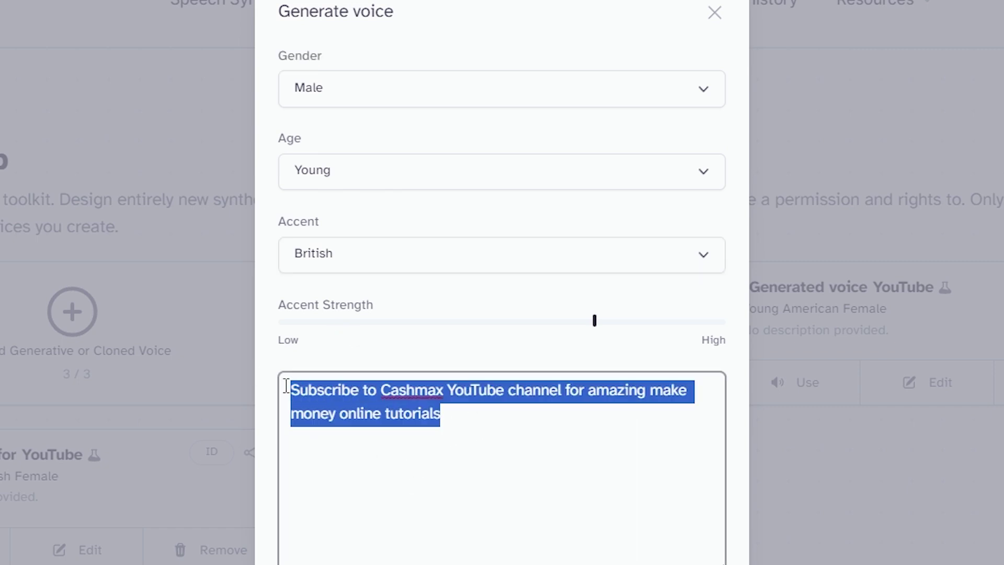